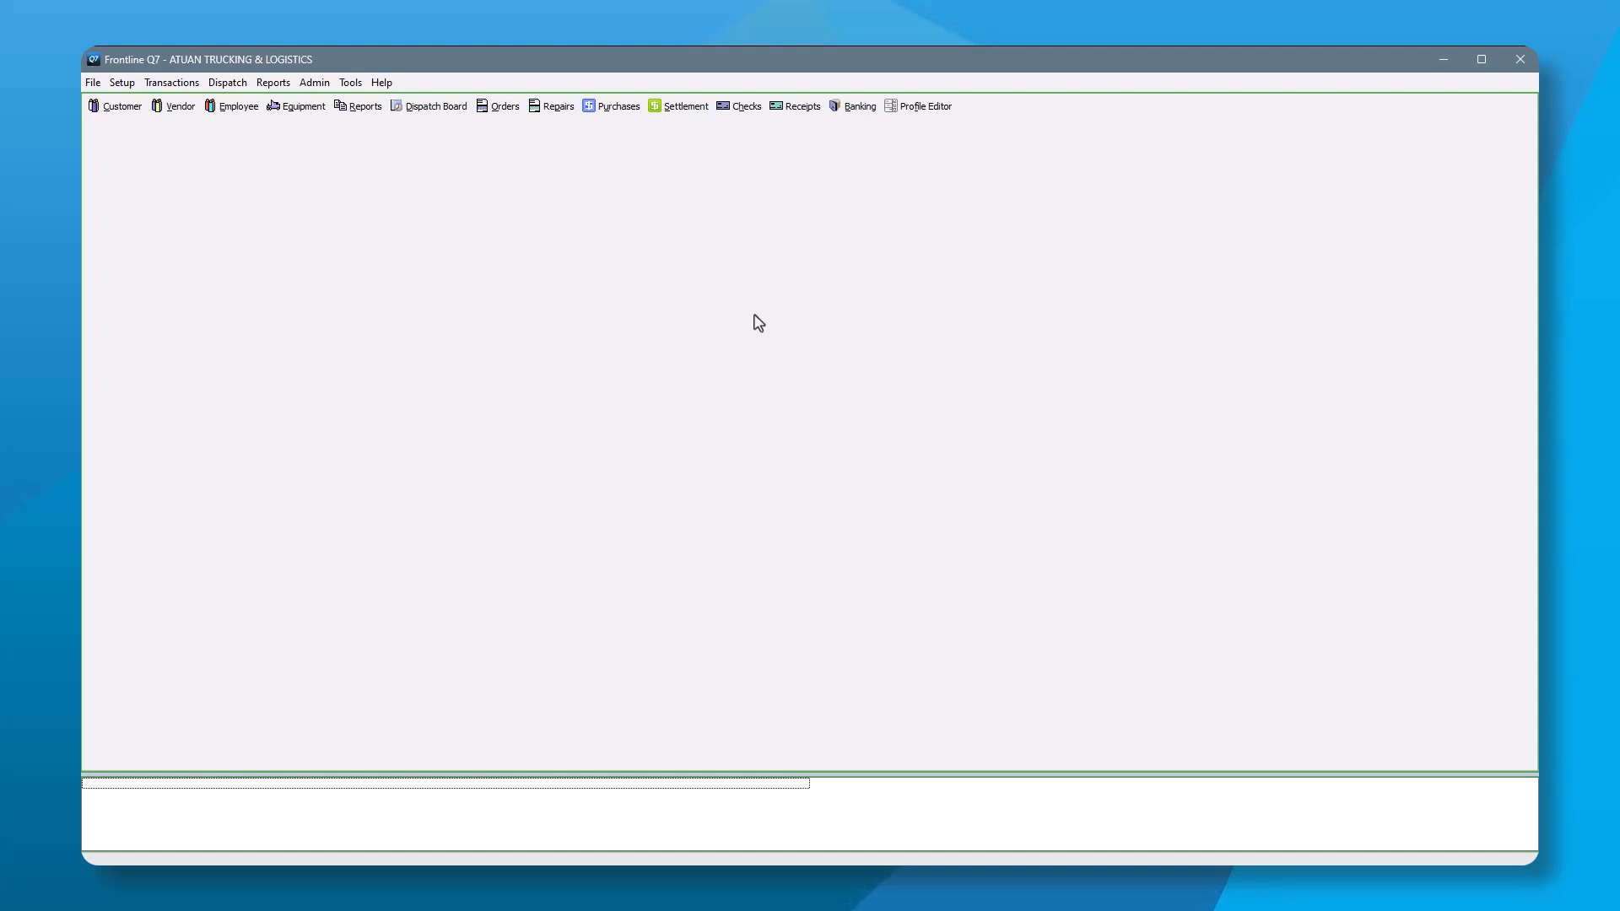
# - Search the vendors for KELSIER and open the Kelsier Logistics record's pay item detail view
pyautogui.click(180, 112)
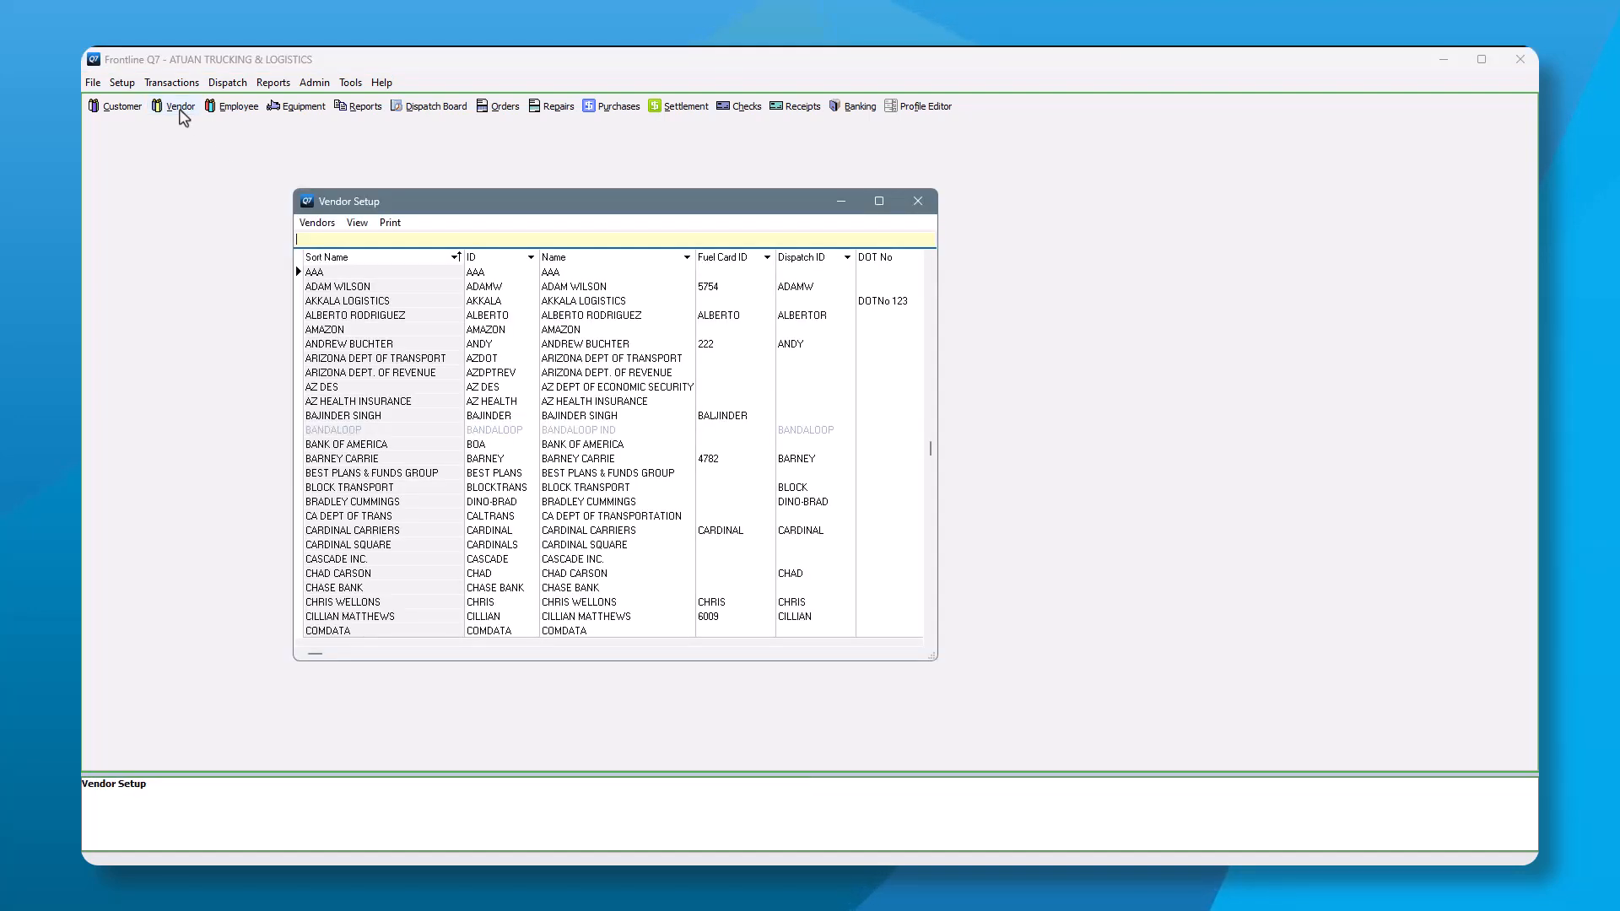
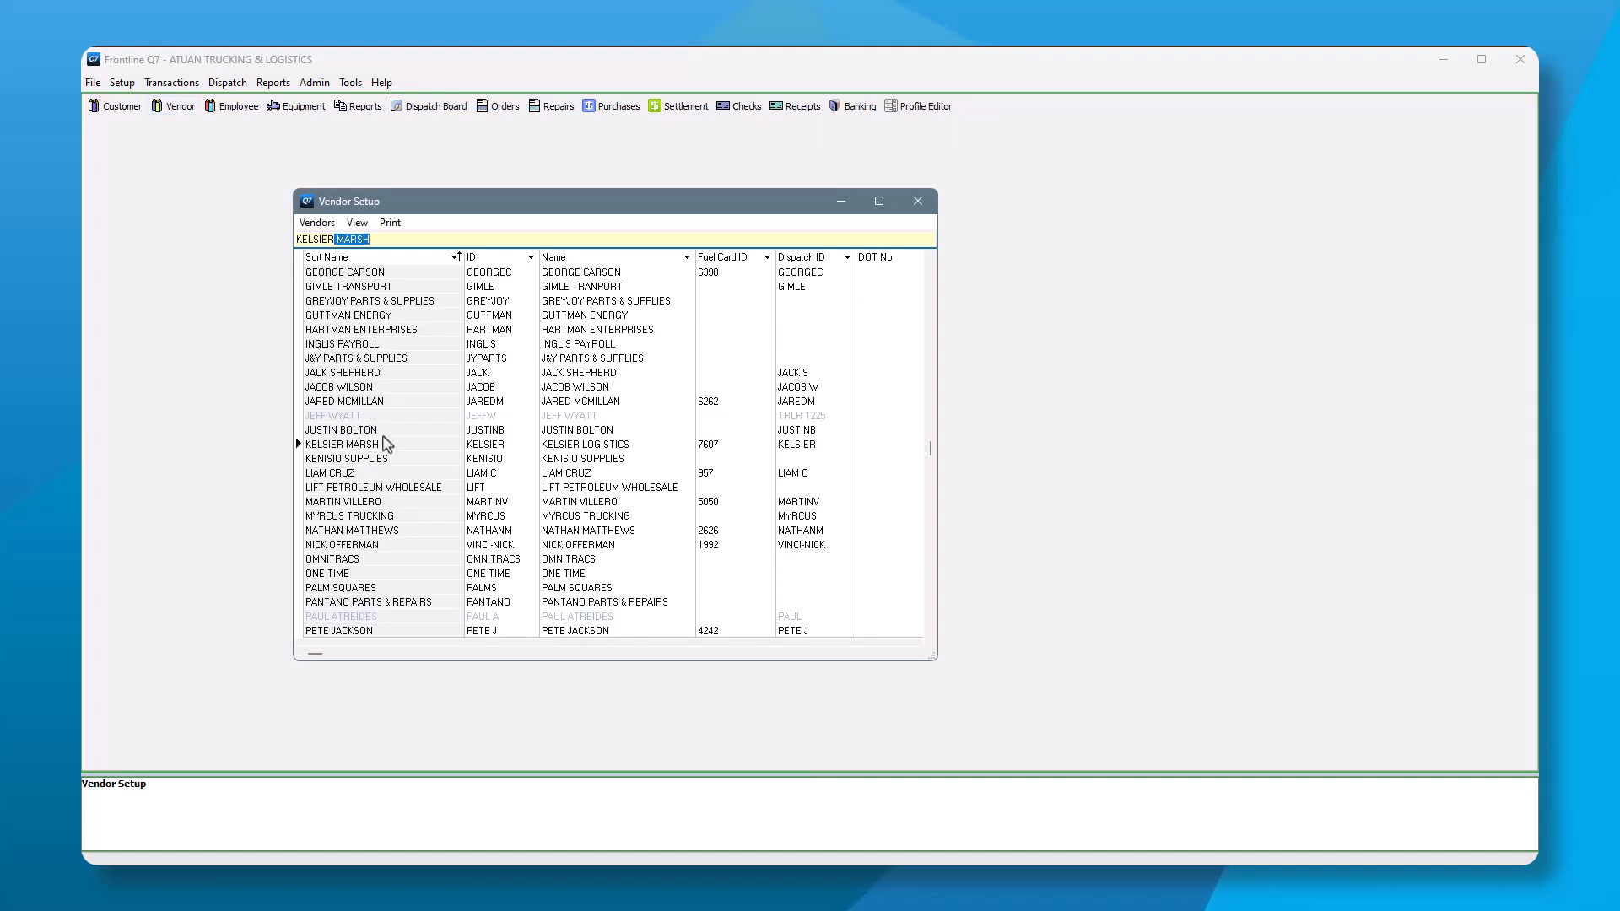
pyautogui.click(386, 447)
pyautogui.doubleClick(385, 447)
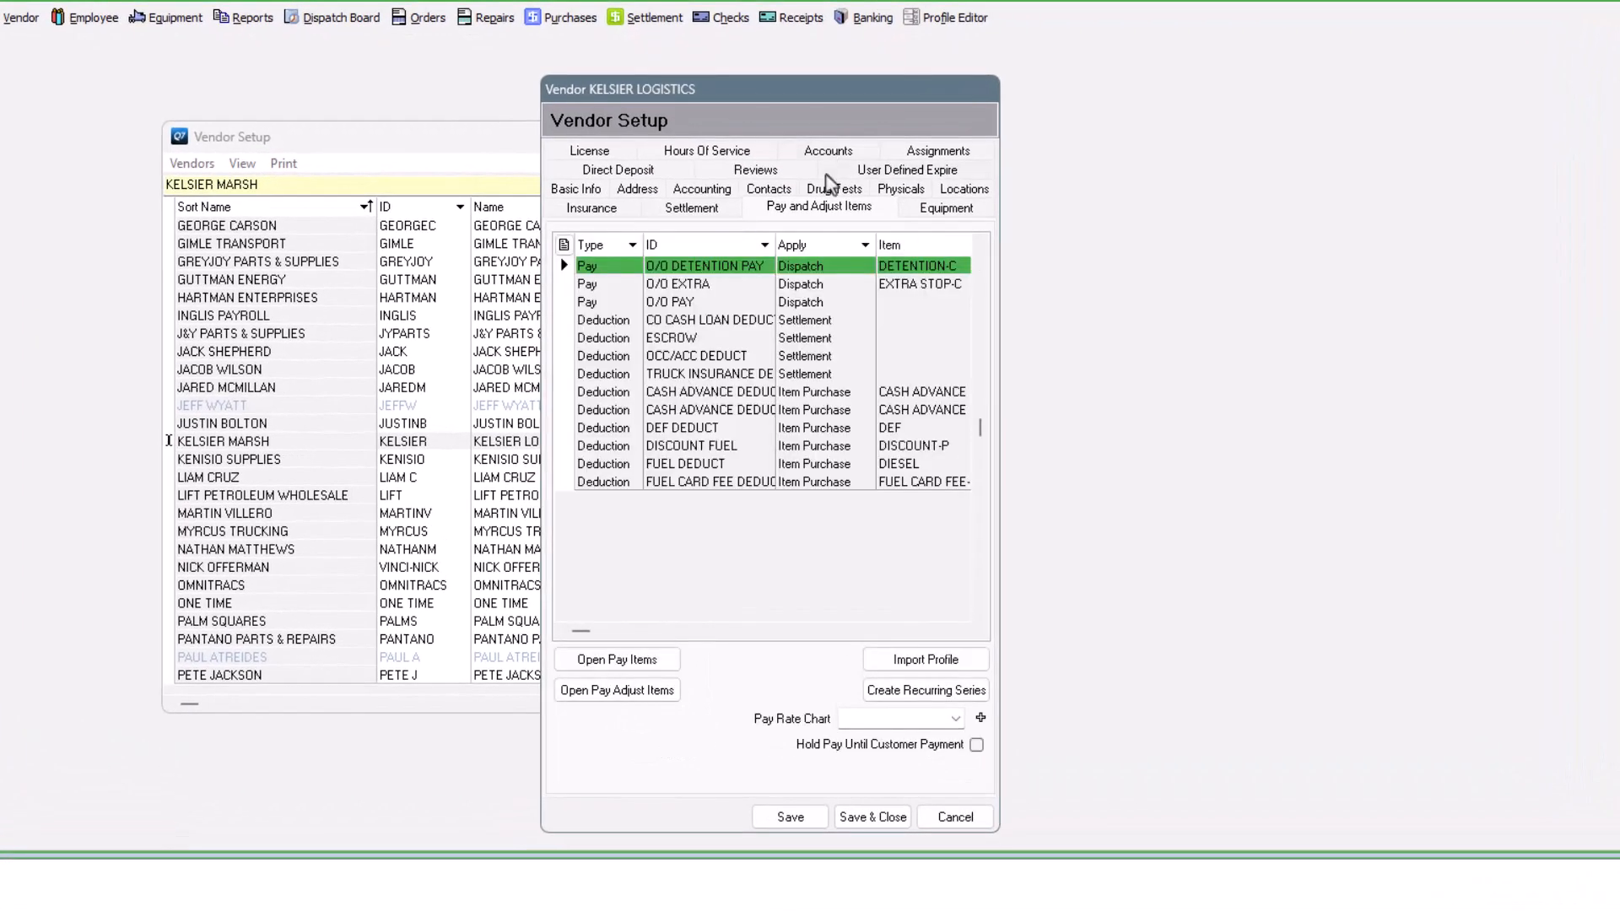
pyautogui.doubleClick(763, 506)
# - Add a new MILEAGE DEDUCT item (MILEAGE DEDUCTION) set to On Demand with the Manual method
pyautogui.click(790, 310)
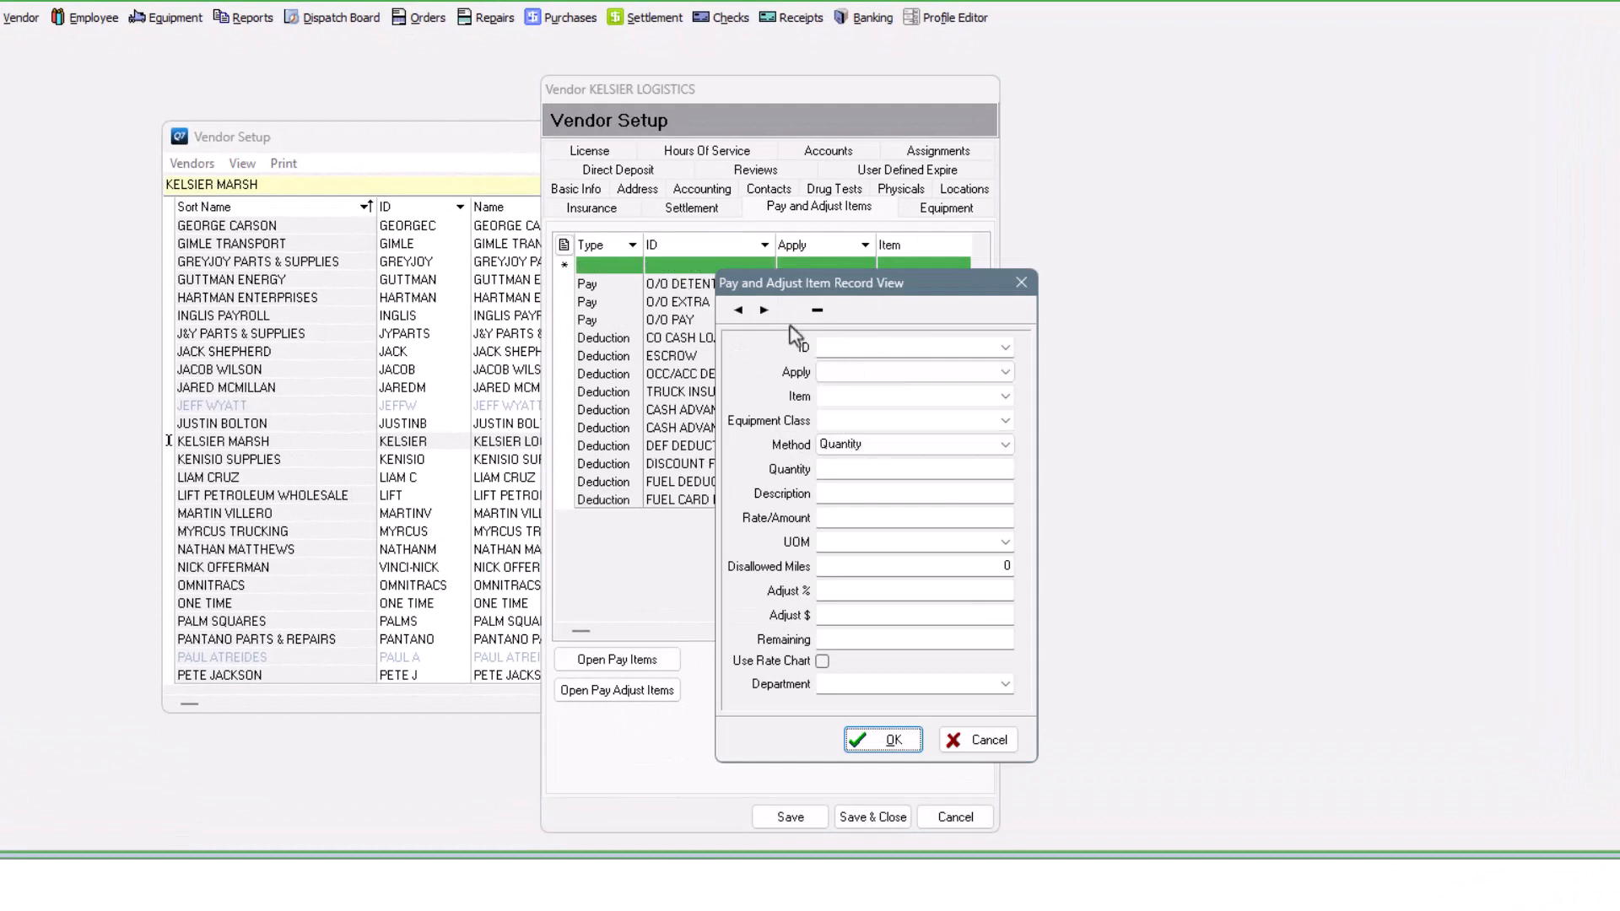
pyautogui.click(861, 347)
pyautogui.write('MILEAGE')
pyautogui.press('Return')
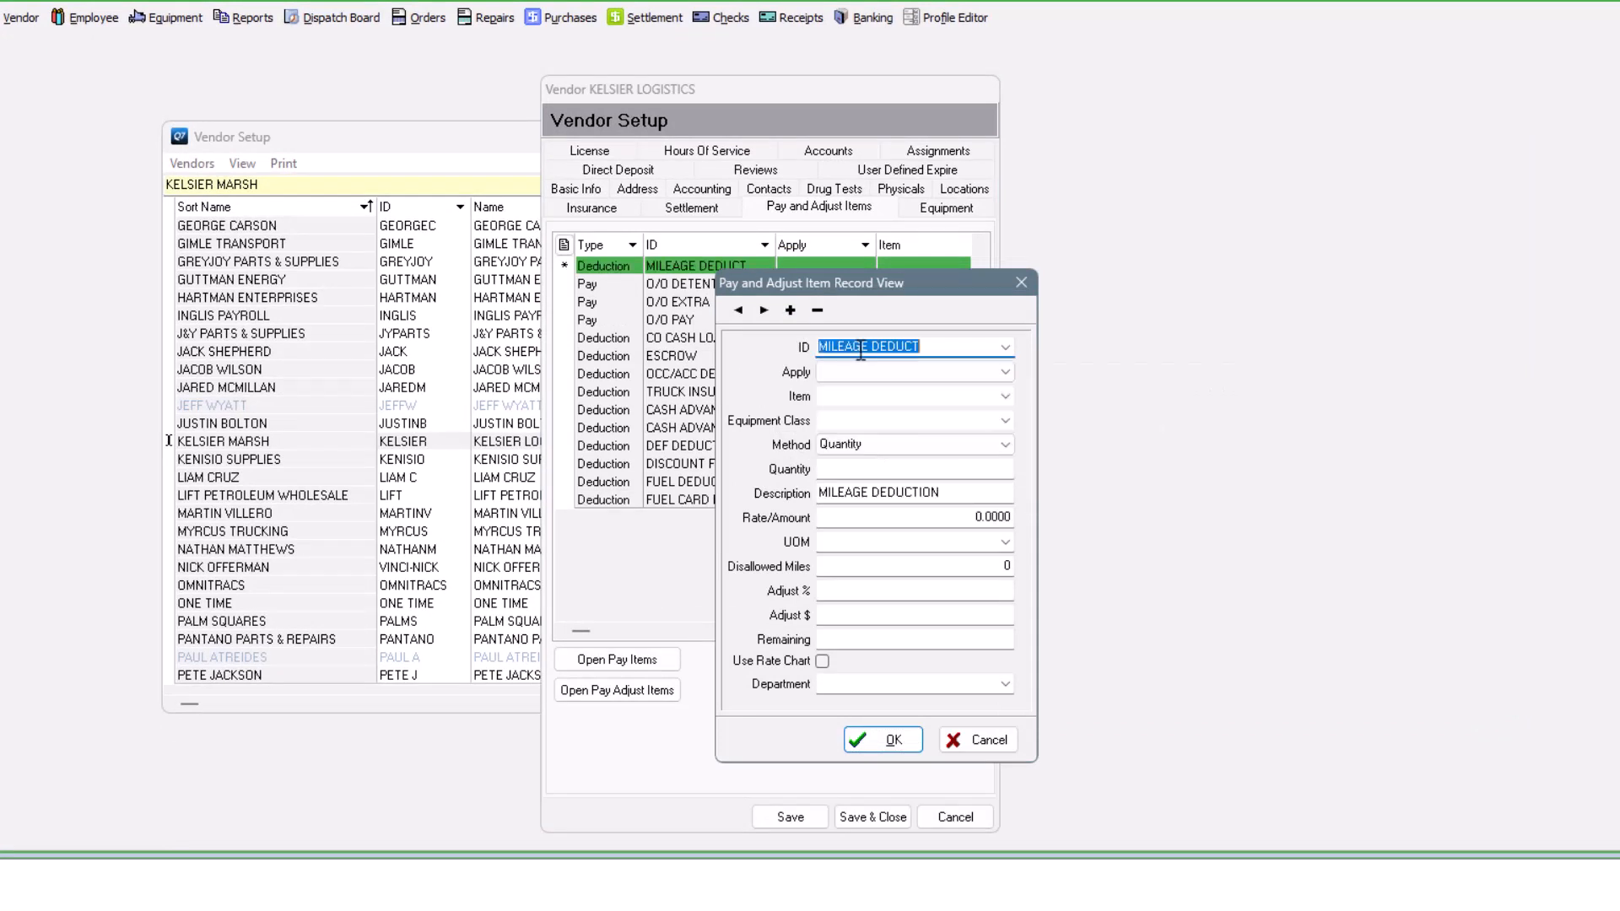
pyautogui.click(1004, 373)
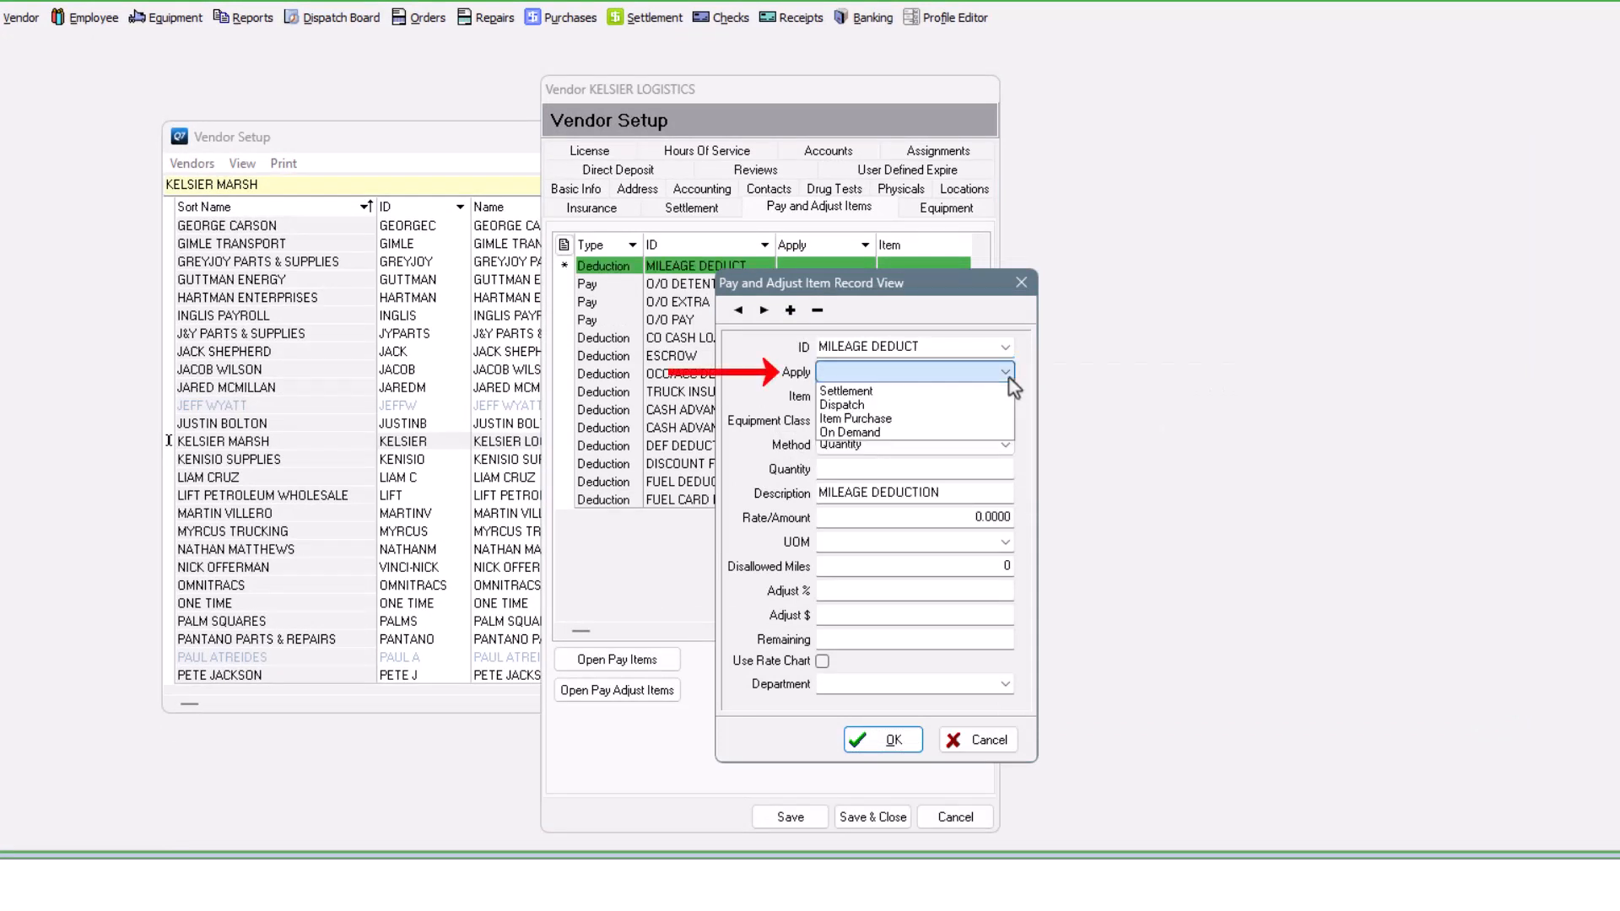
pyautogui.click(863, 433)
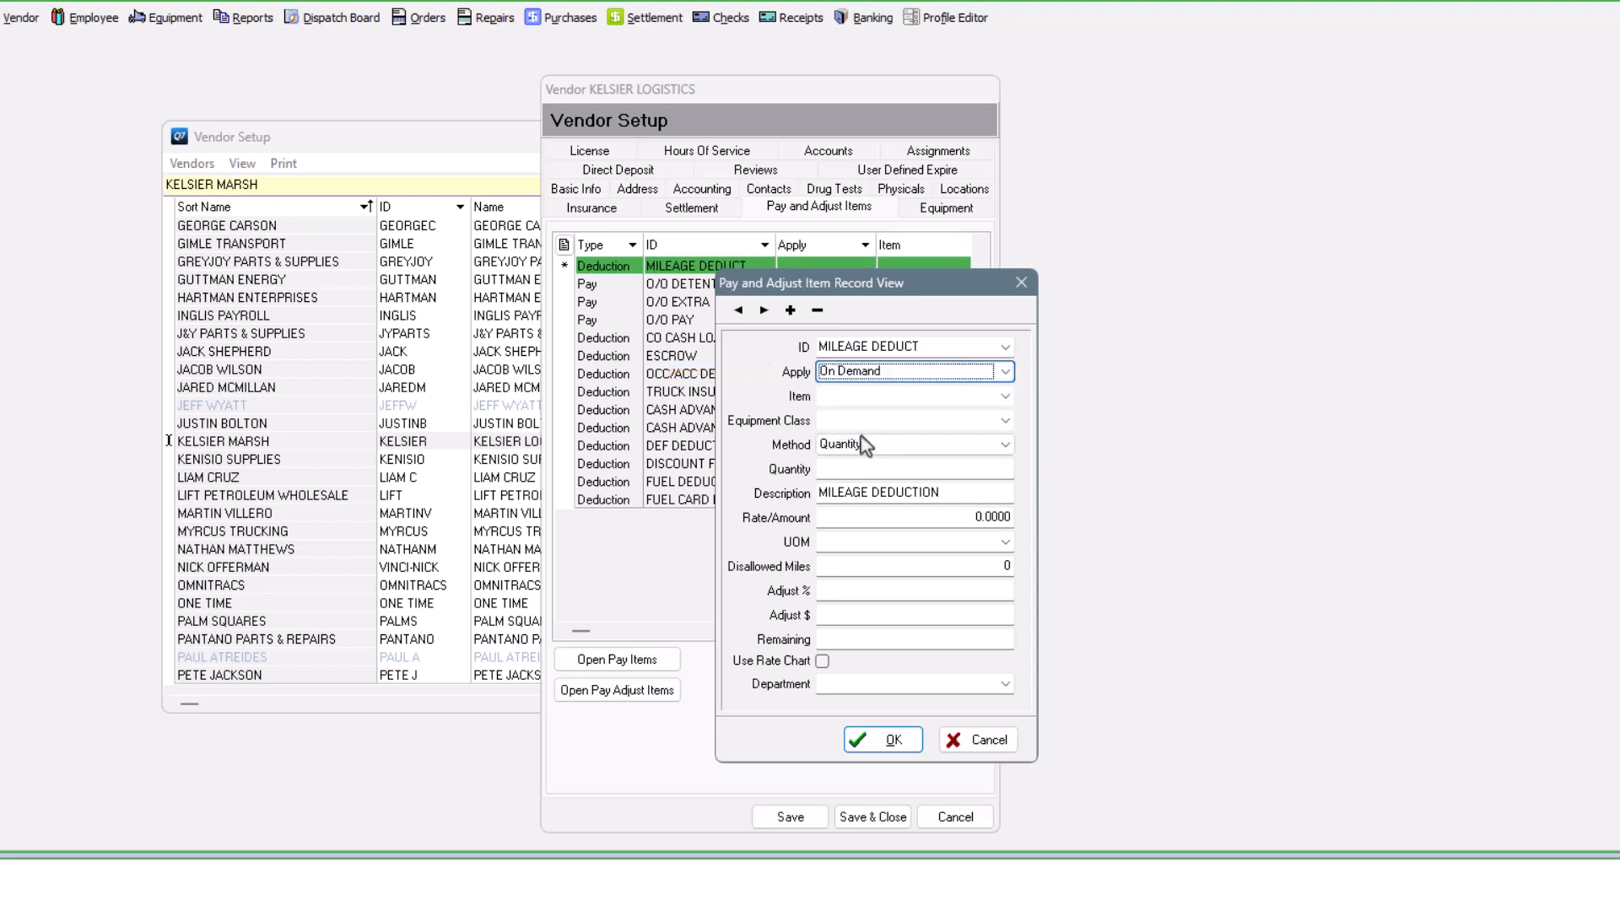
pyautogui.click(983, 443)
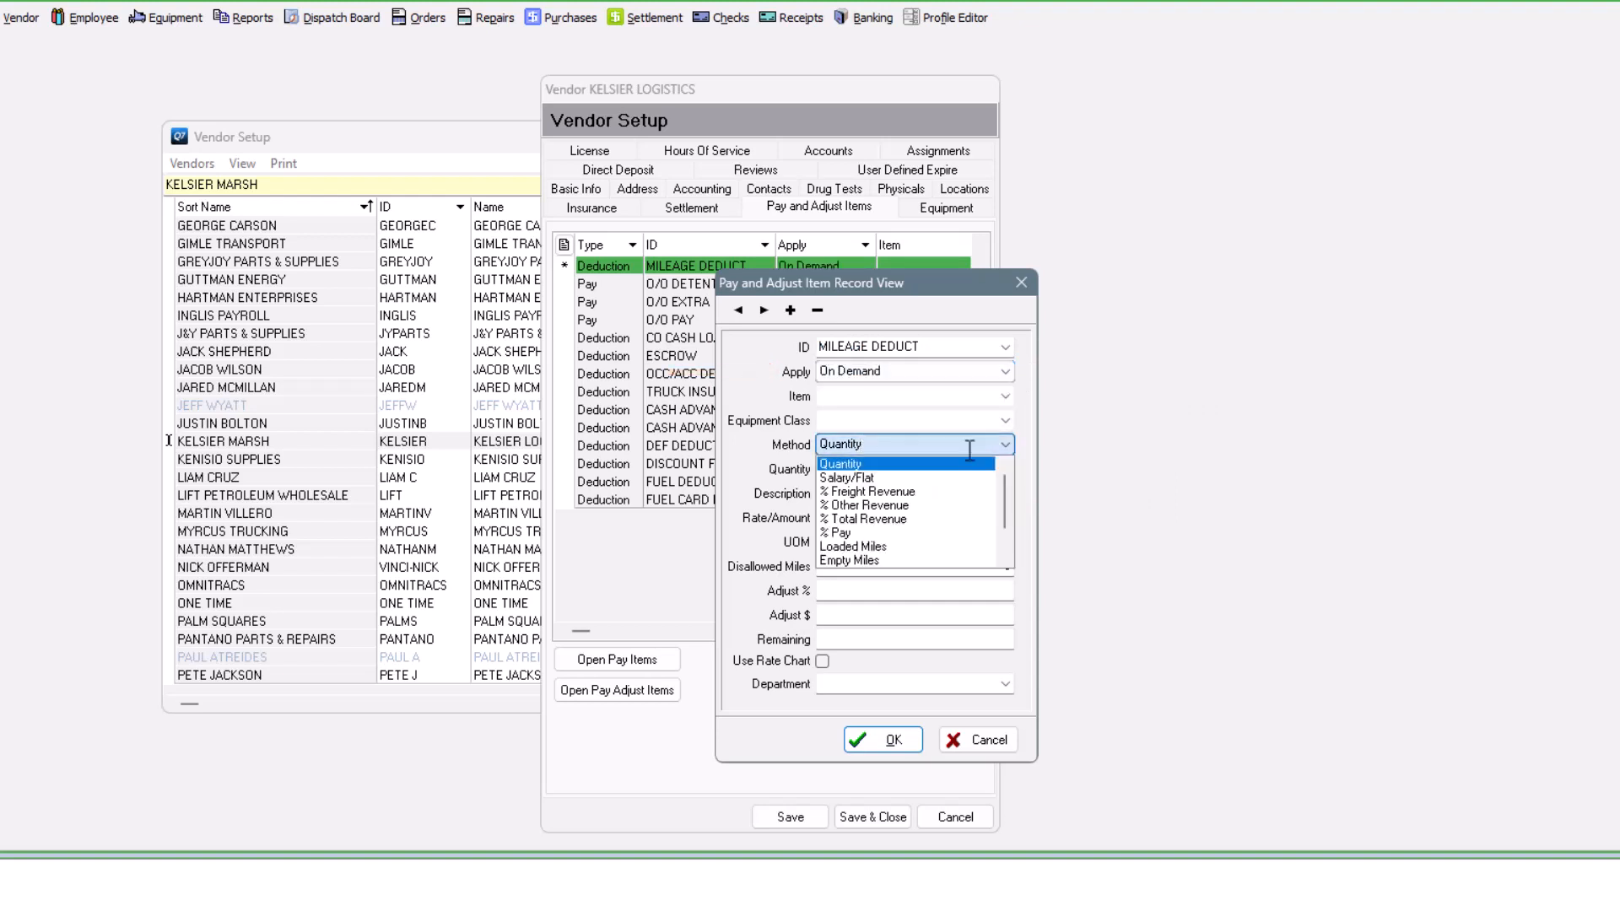
pyautogui.scroll(-1, 1005, 495)
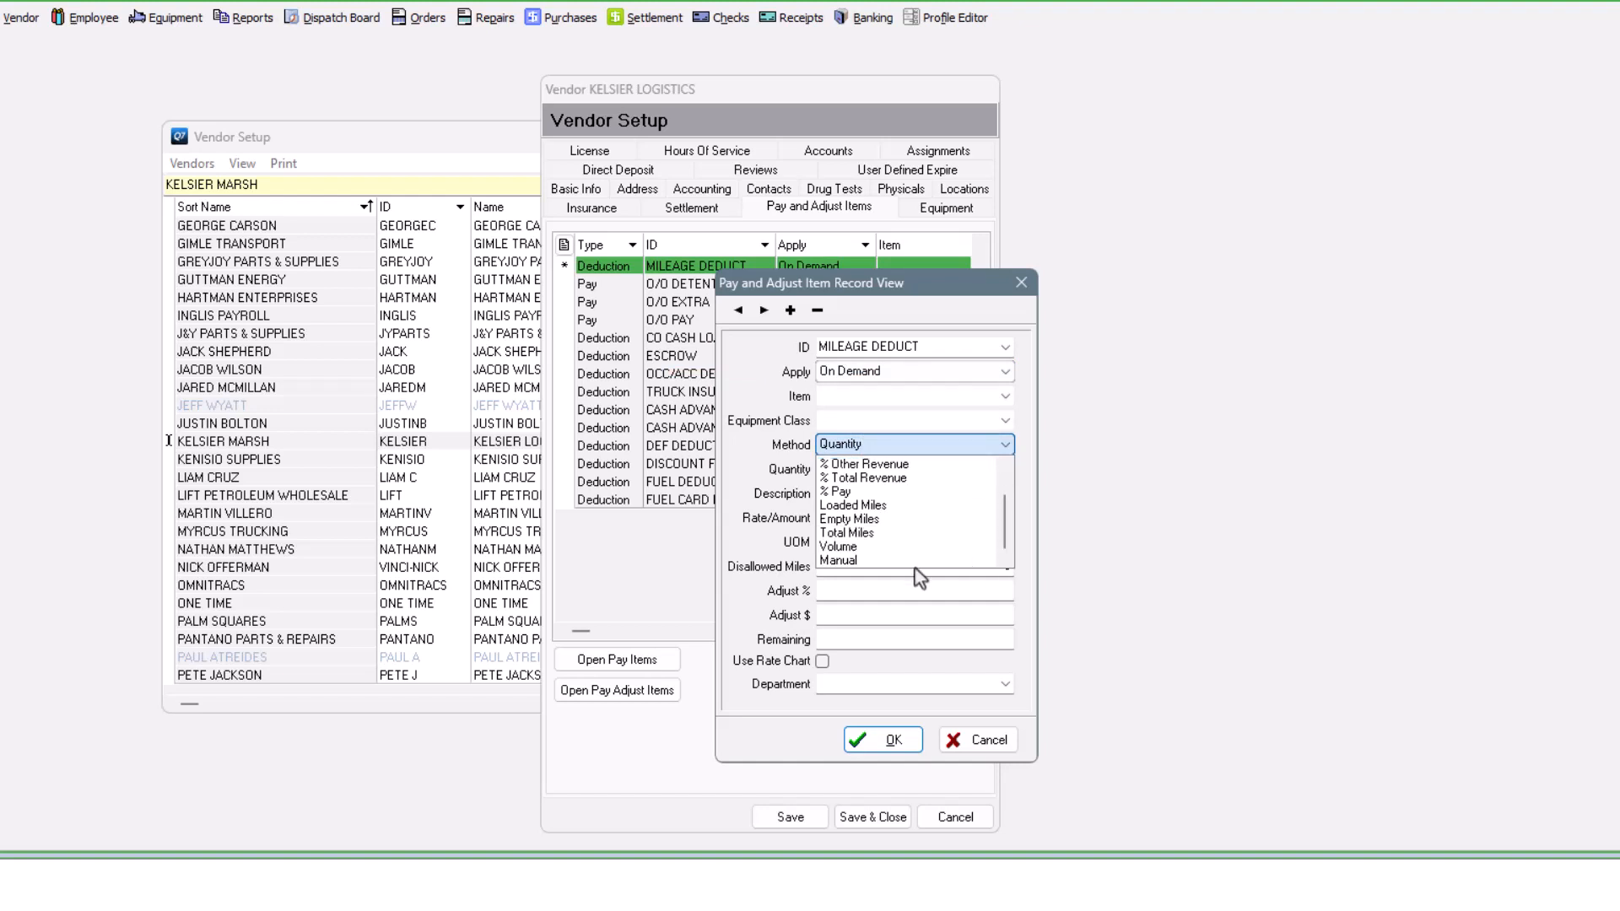
pyautogui.click(840, 561)
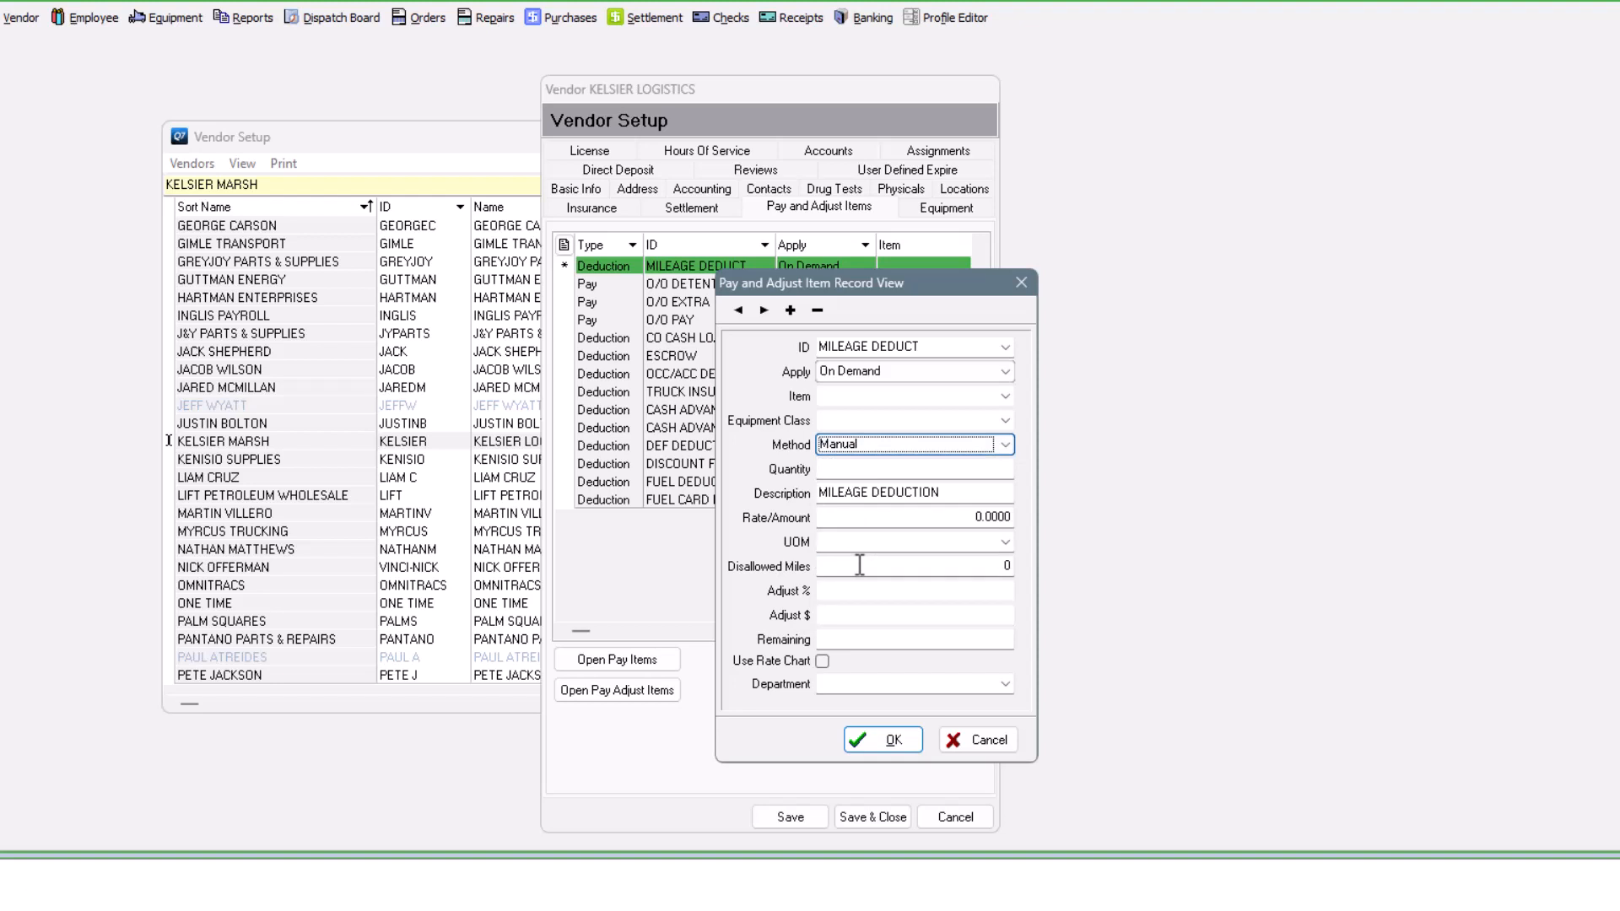
# - Add a new DRUG TEST item applied On Demand, choosing Salary/Flat as its calculation method
pyautogui.click(791, 309)
pyautogui.click(864, 348)
pyautogui.write('DRUG')
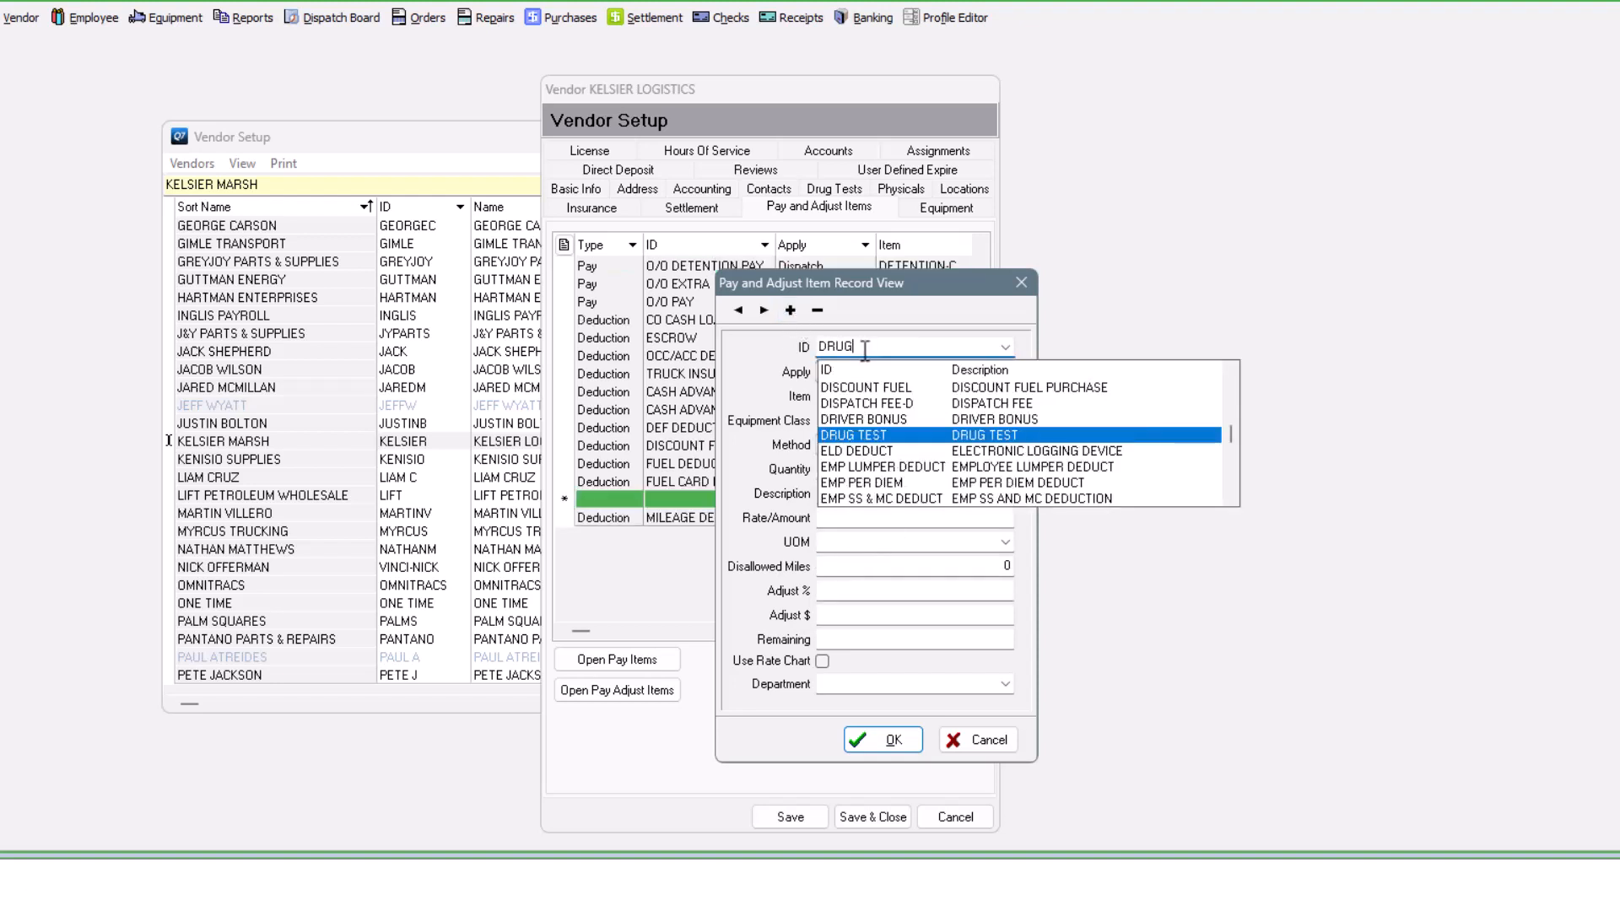
pyautogui.press('Return')
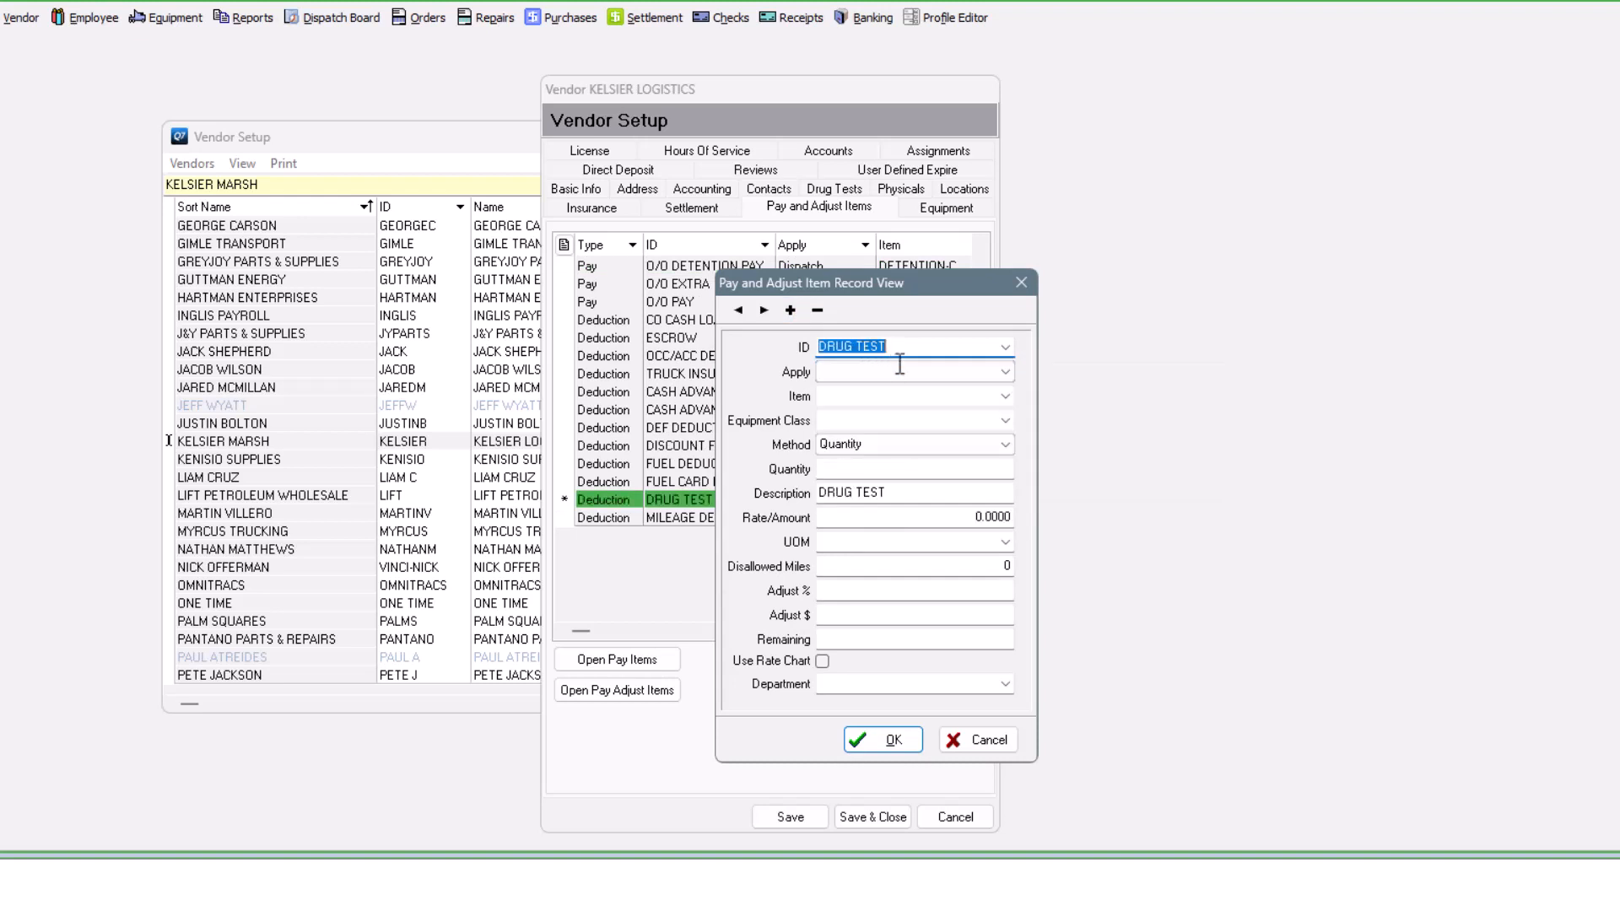
pyautogui.click(925, 373)
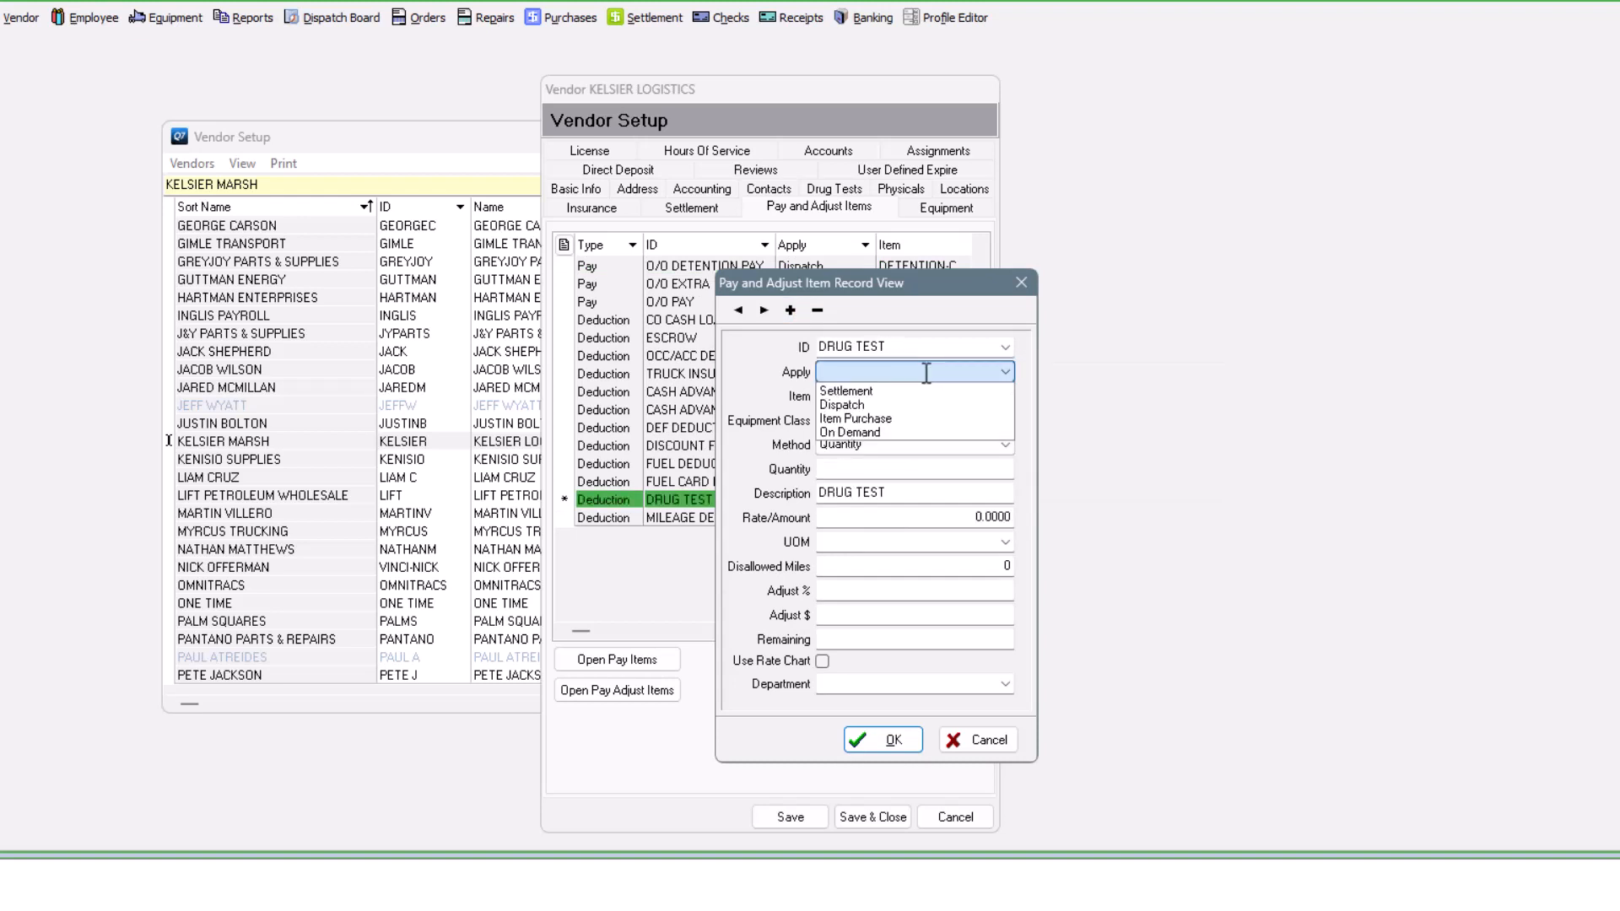
pyautogui.click(832, 433)
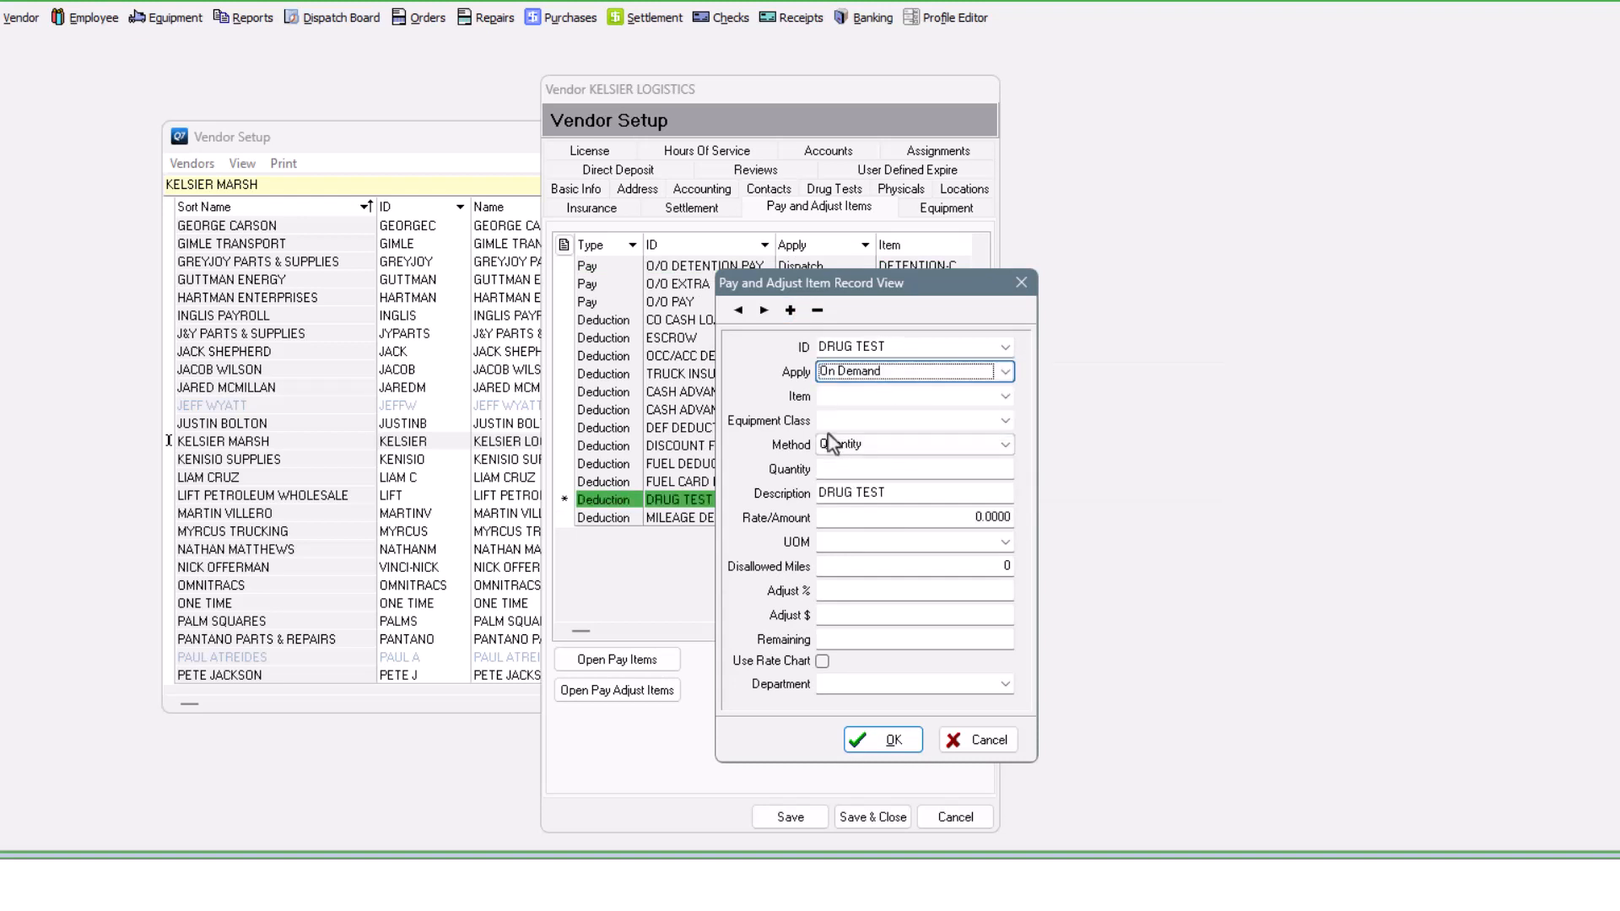
pyautogui.click(933, 444)
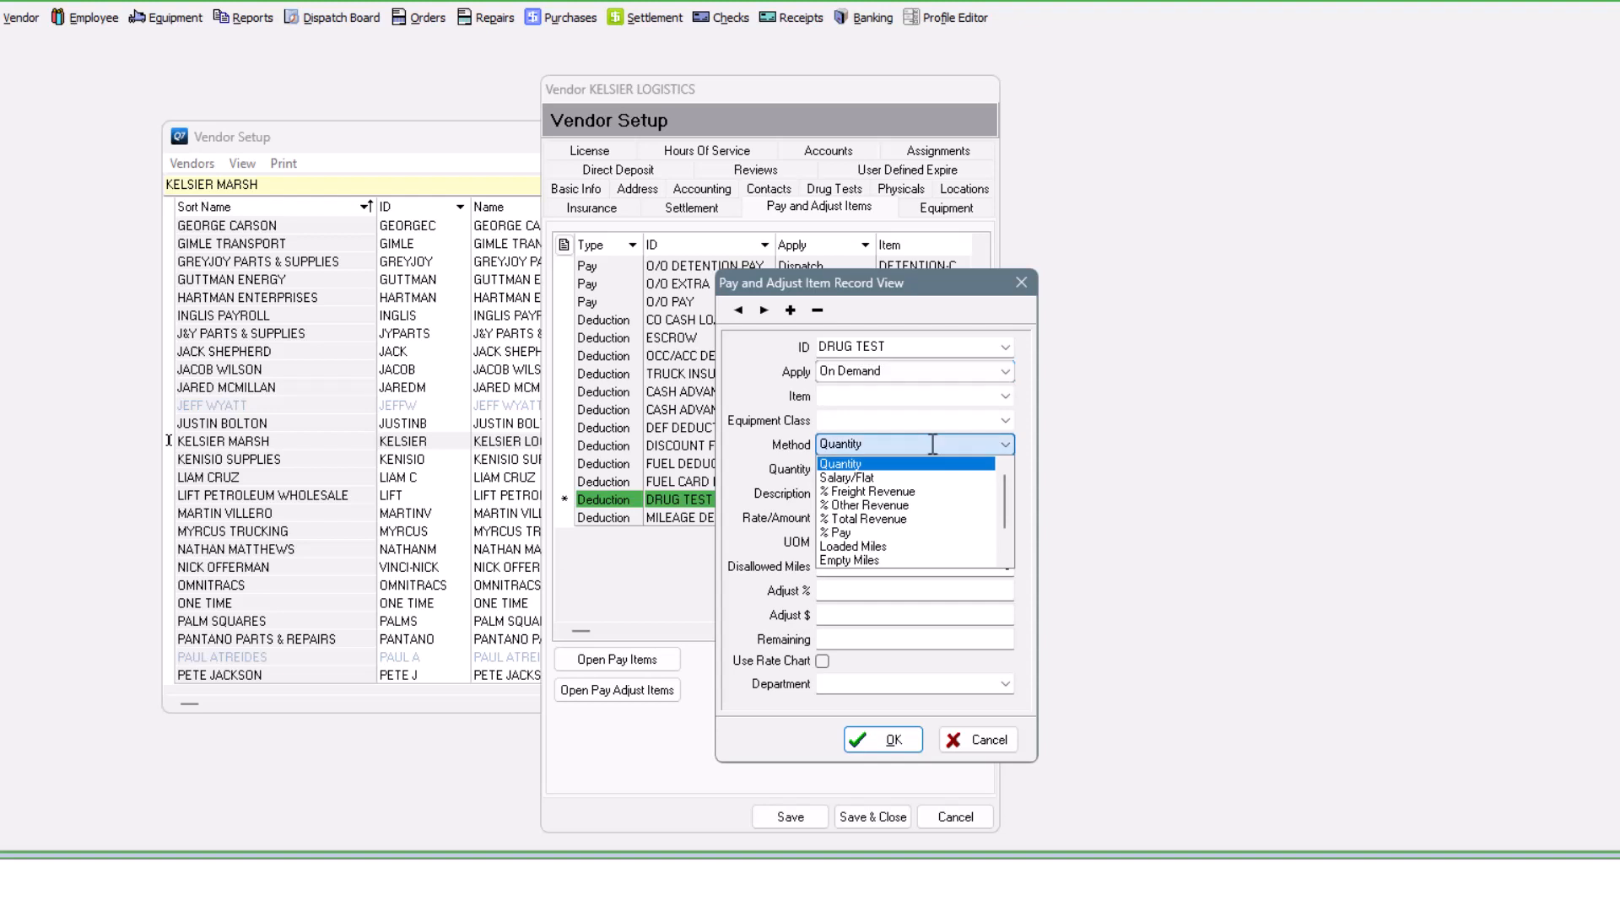
pyautogui.click(846, 478)
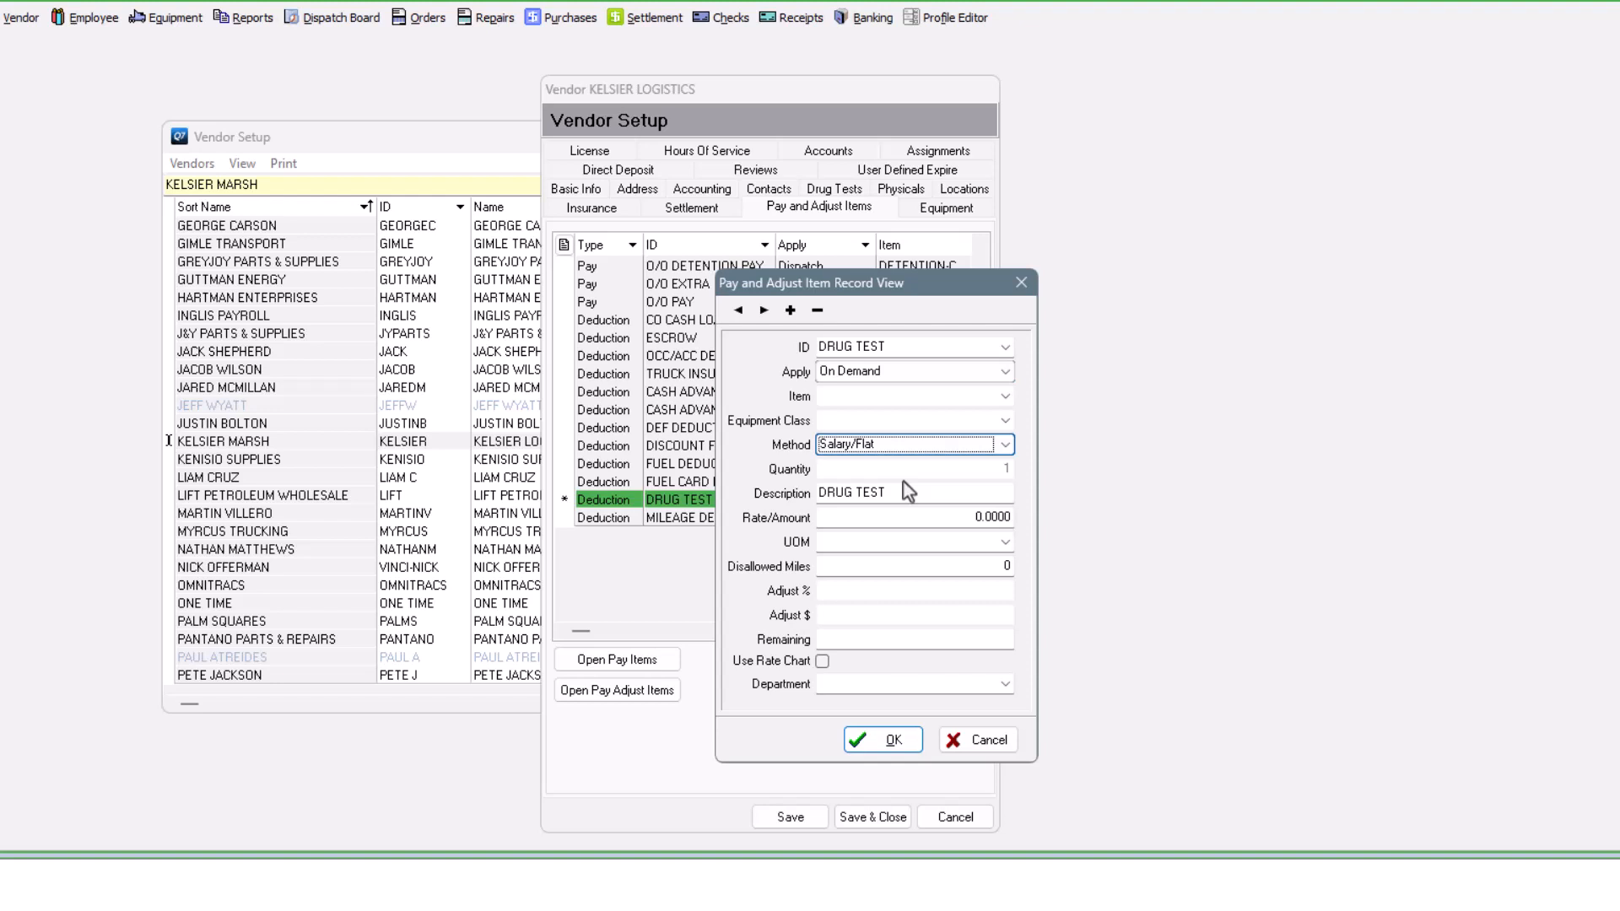
# - Add an On Demand, Salary/Flat REPAIR DEDUCT item, then confirm and save the vendor record
pyautogui.click(791, 311)
pyautogui.click(869, 348)
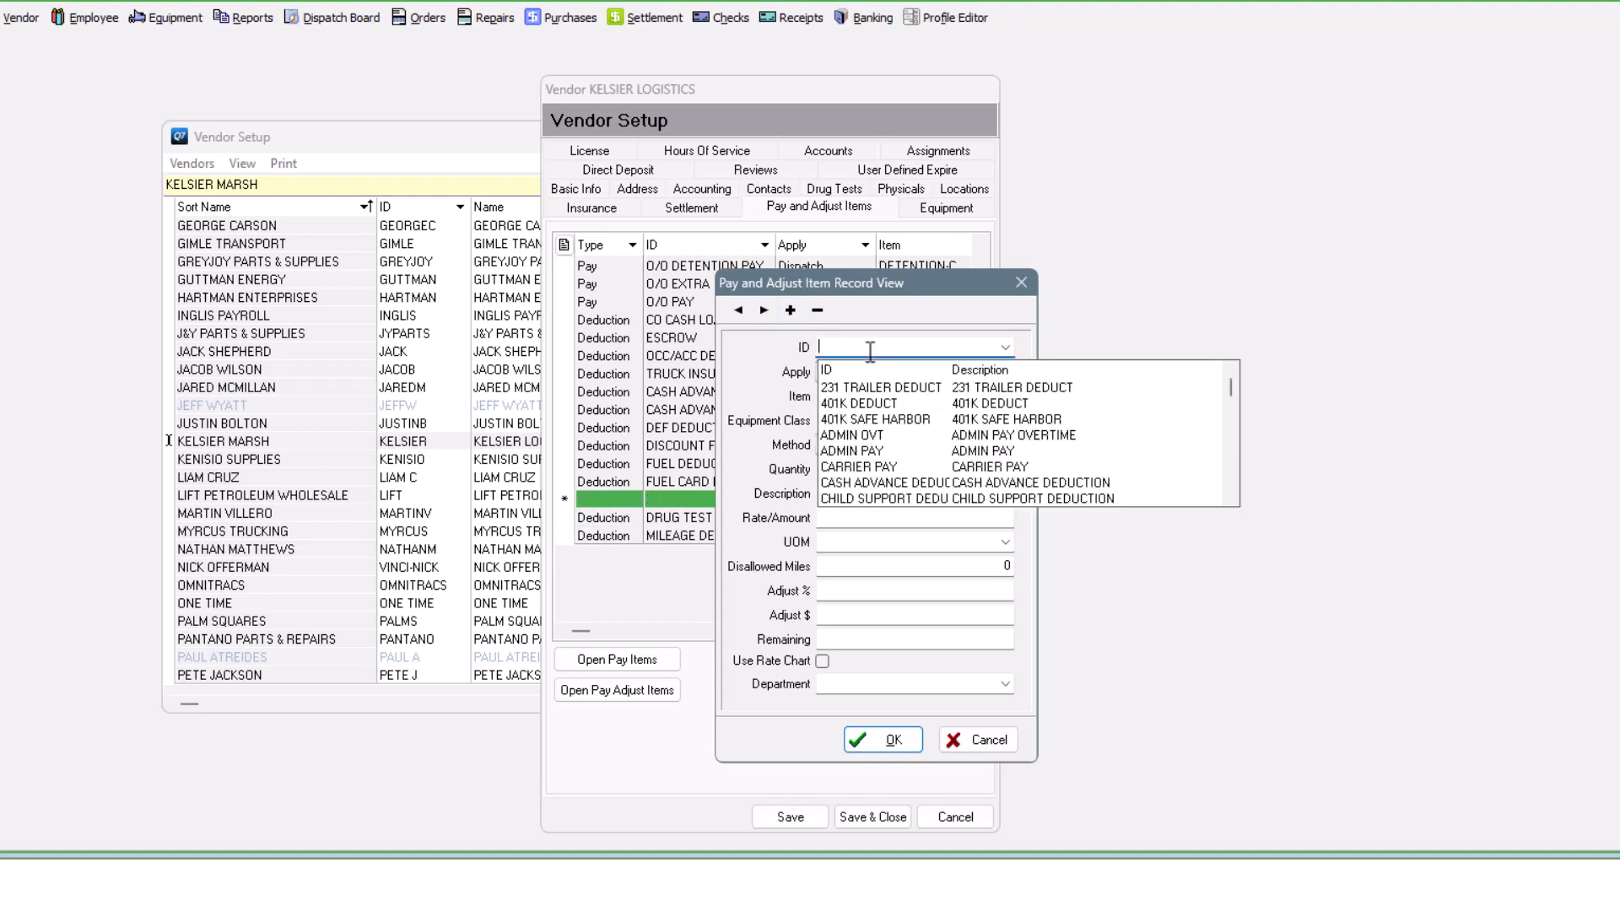
pyautogui.write('REPAIR')
pyautogui.press('Return')
pyautogui.click(888, 372)
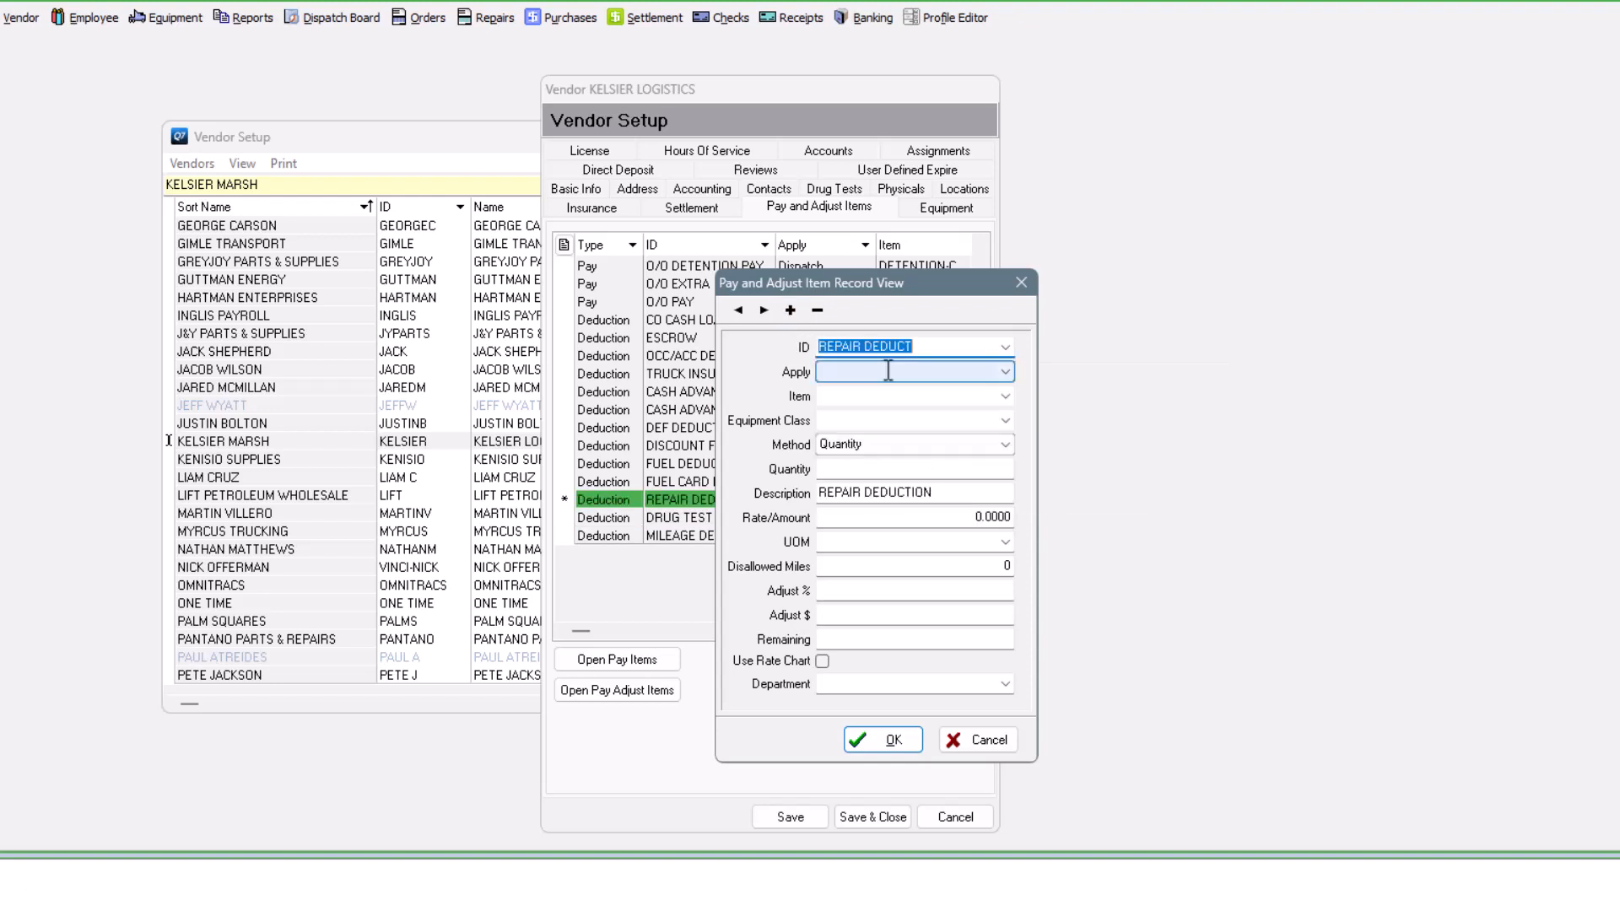
pyautogui.click(844, 432)
pyautogui.click(927, 444)
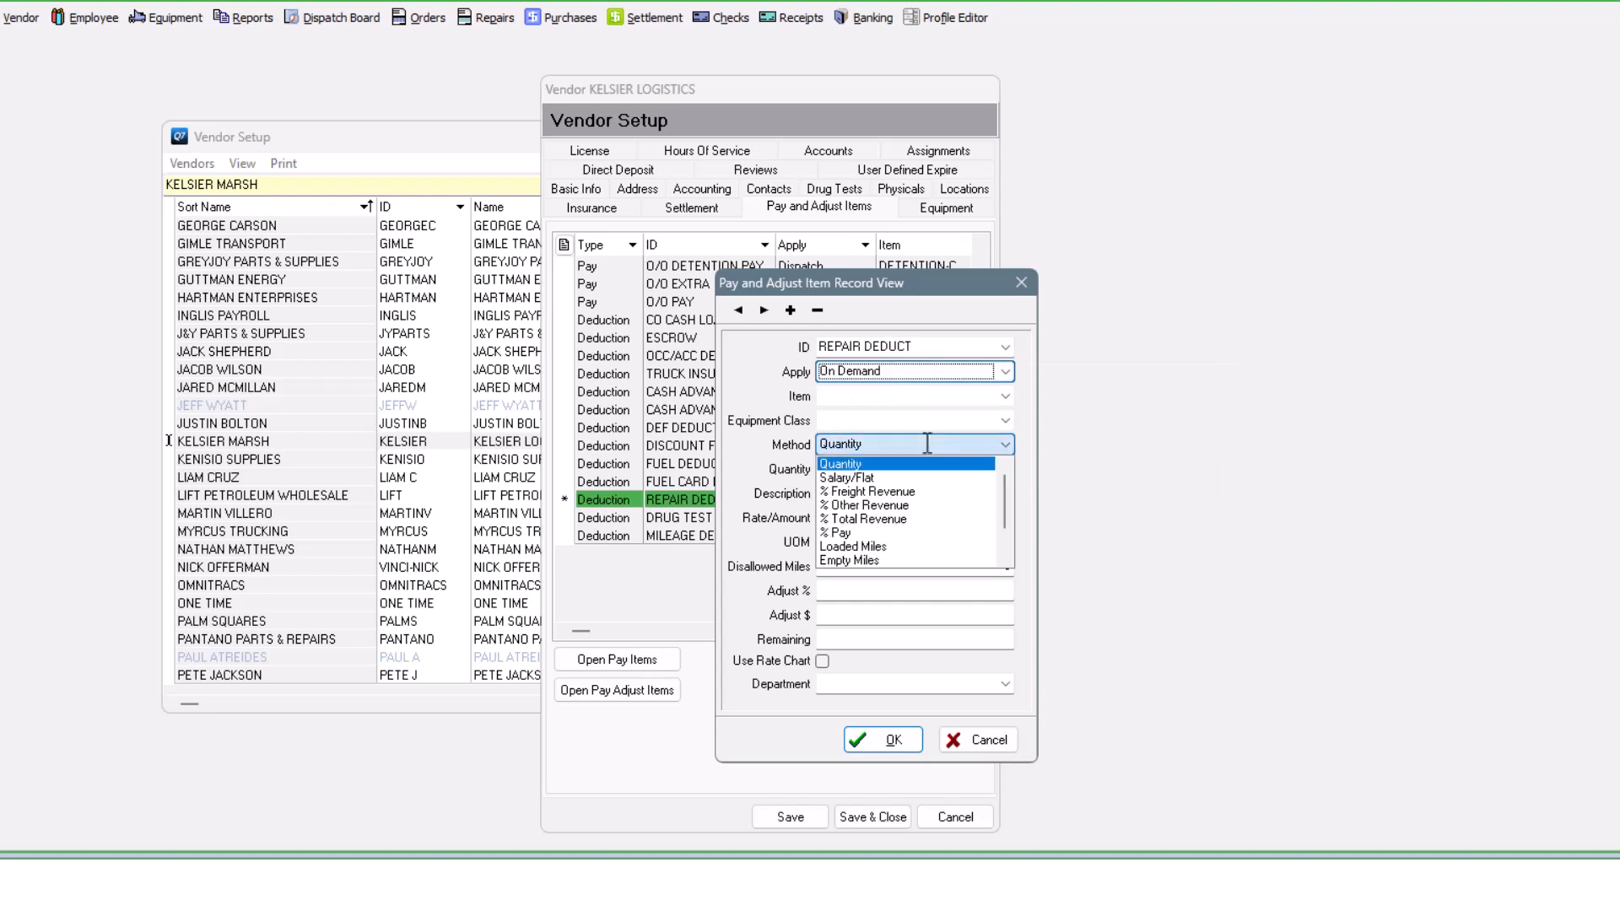
pyautogui.click(863, 479)
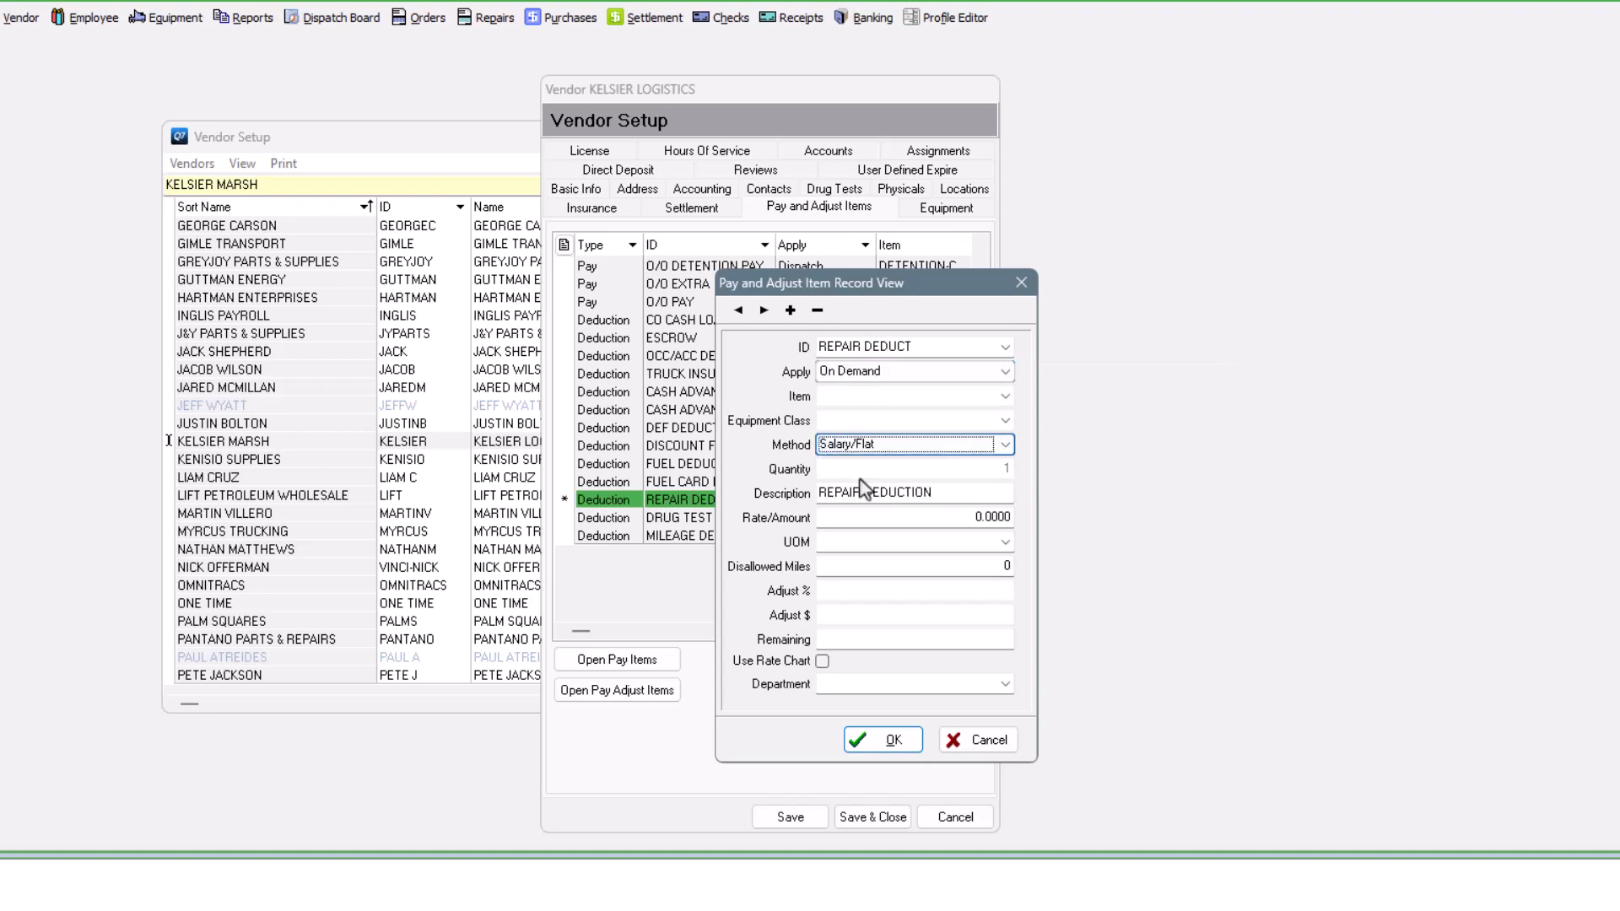
pyautogui.click(892, 743)
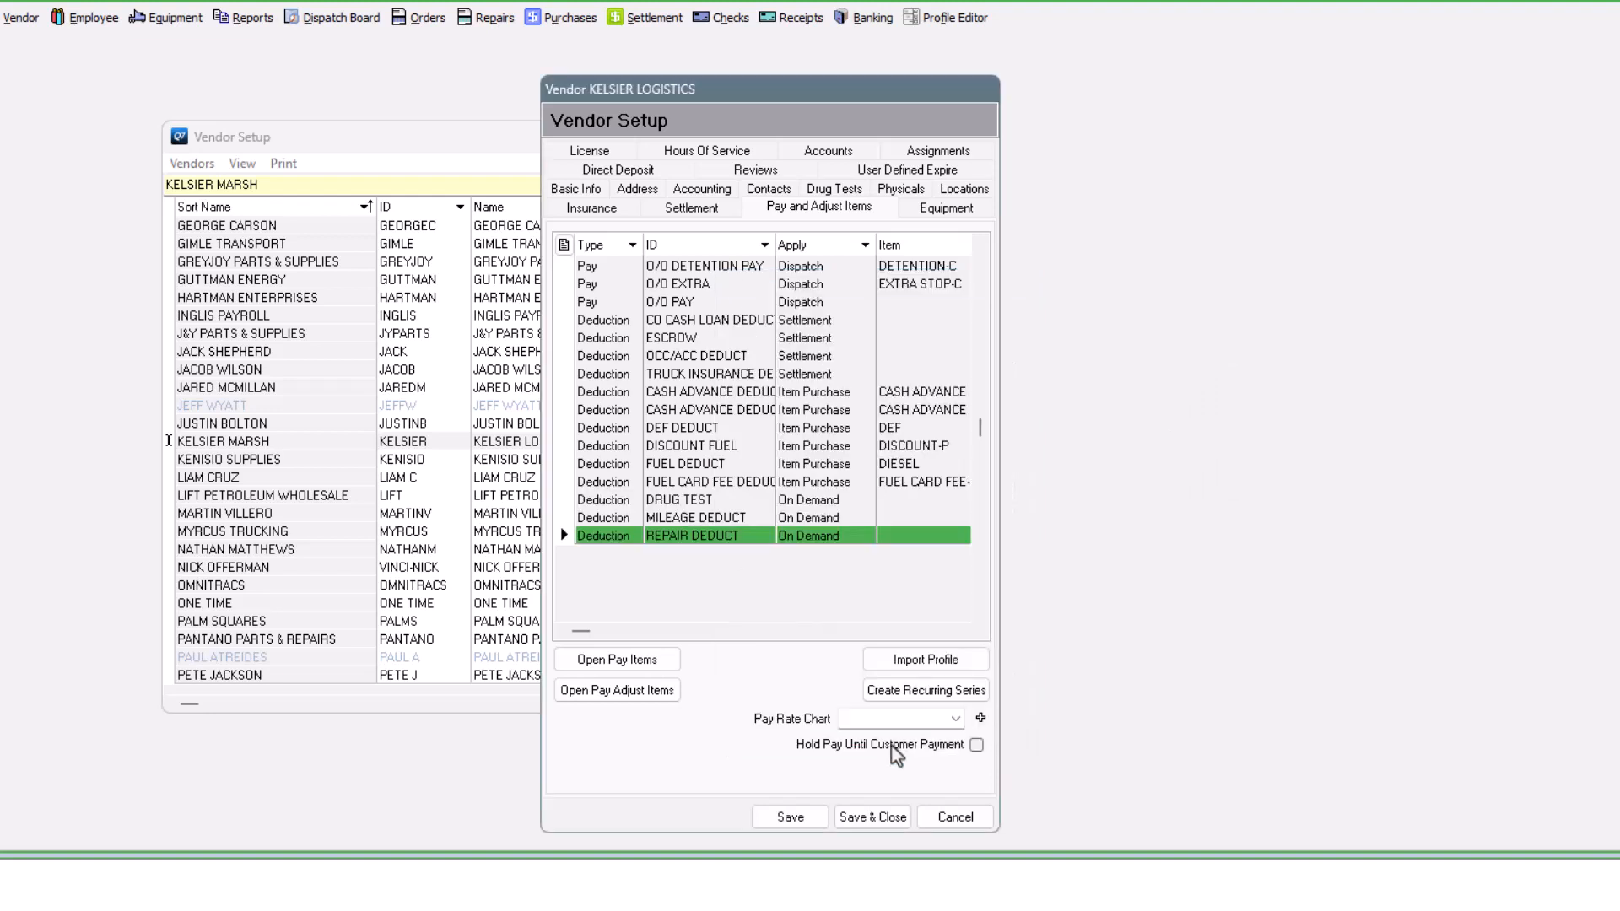
pyautogui.click(875, 821)
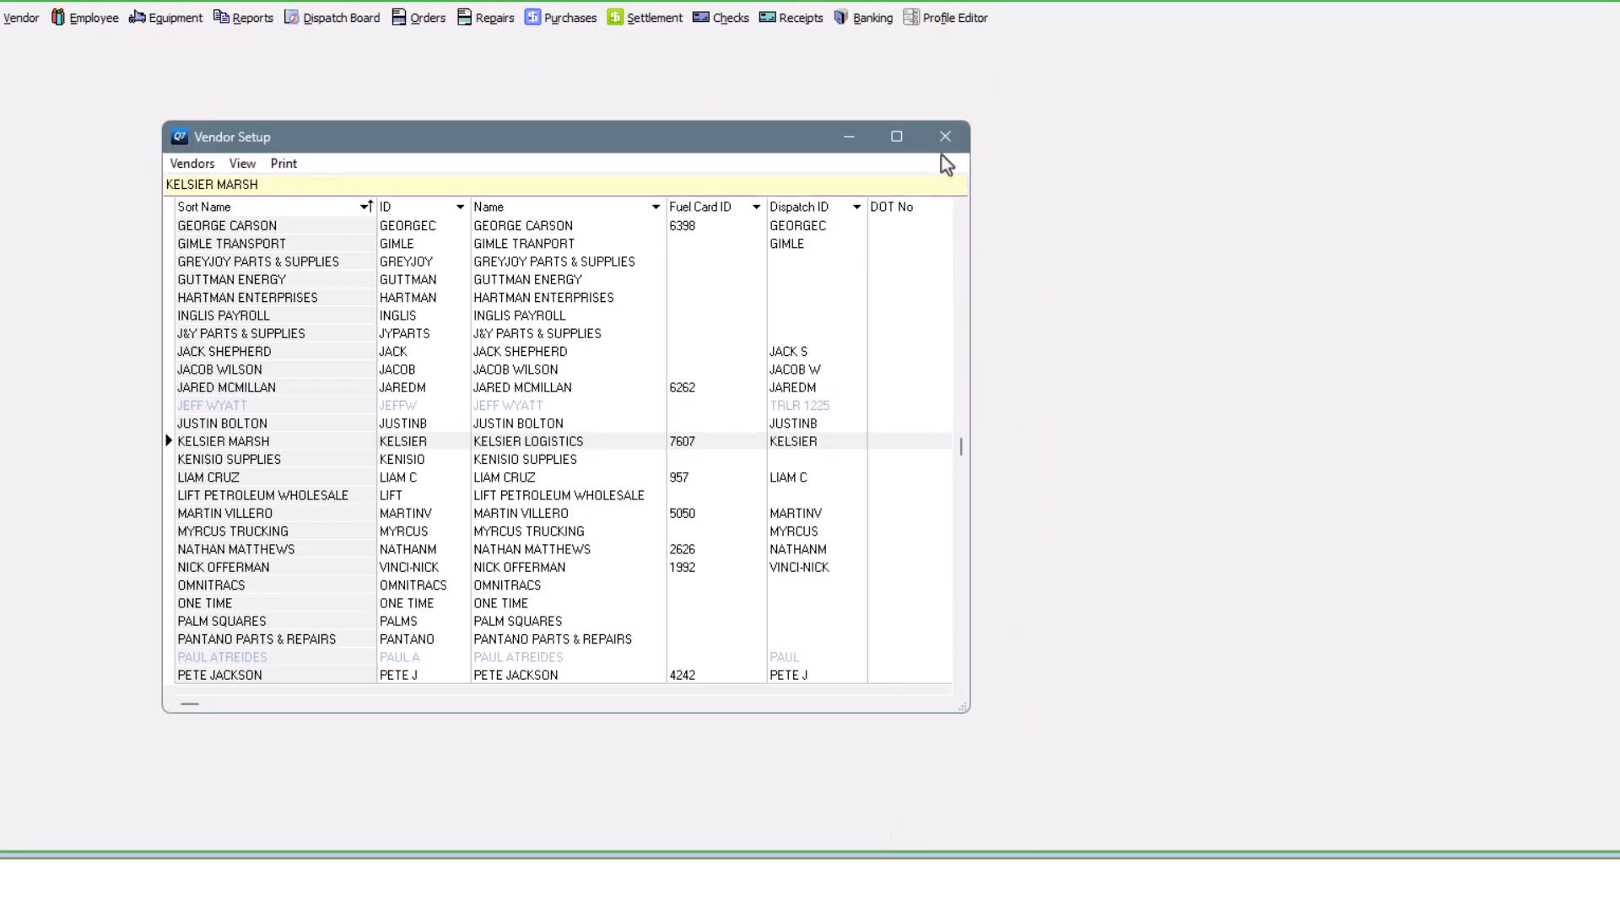
# - Start a new settlement run for OWNER OPERATORS creating On Demand Items dated 6/16/2023
pyautogui.click(945, 136)
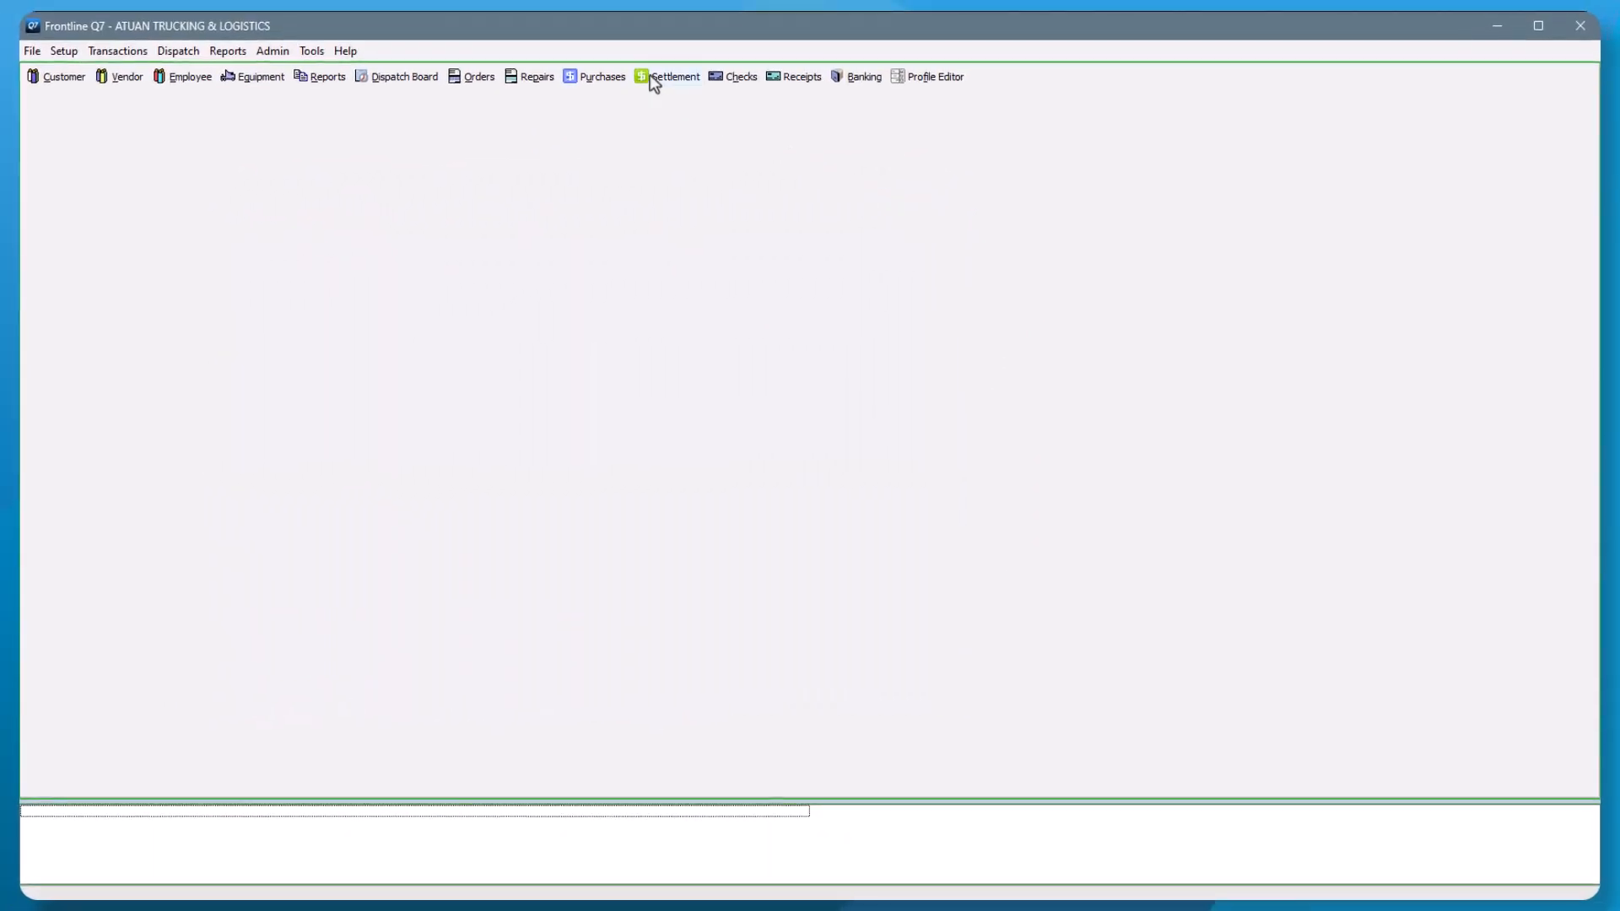
pyautogui.click(652, 76)
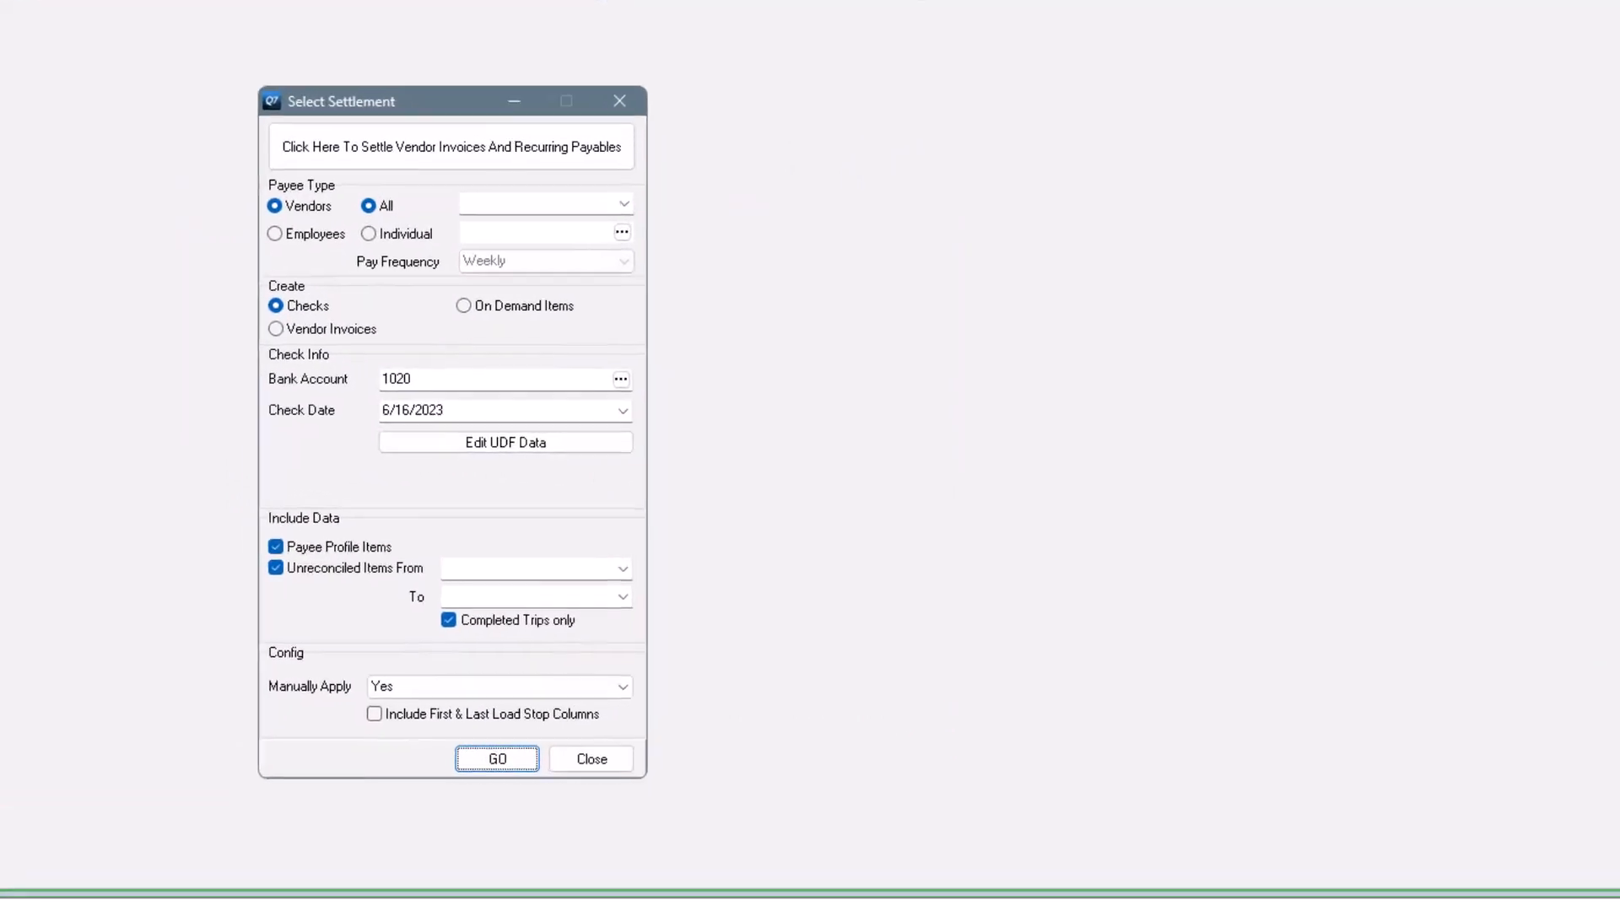
pyautogui.click(623, 204)
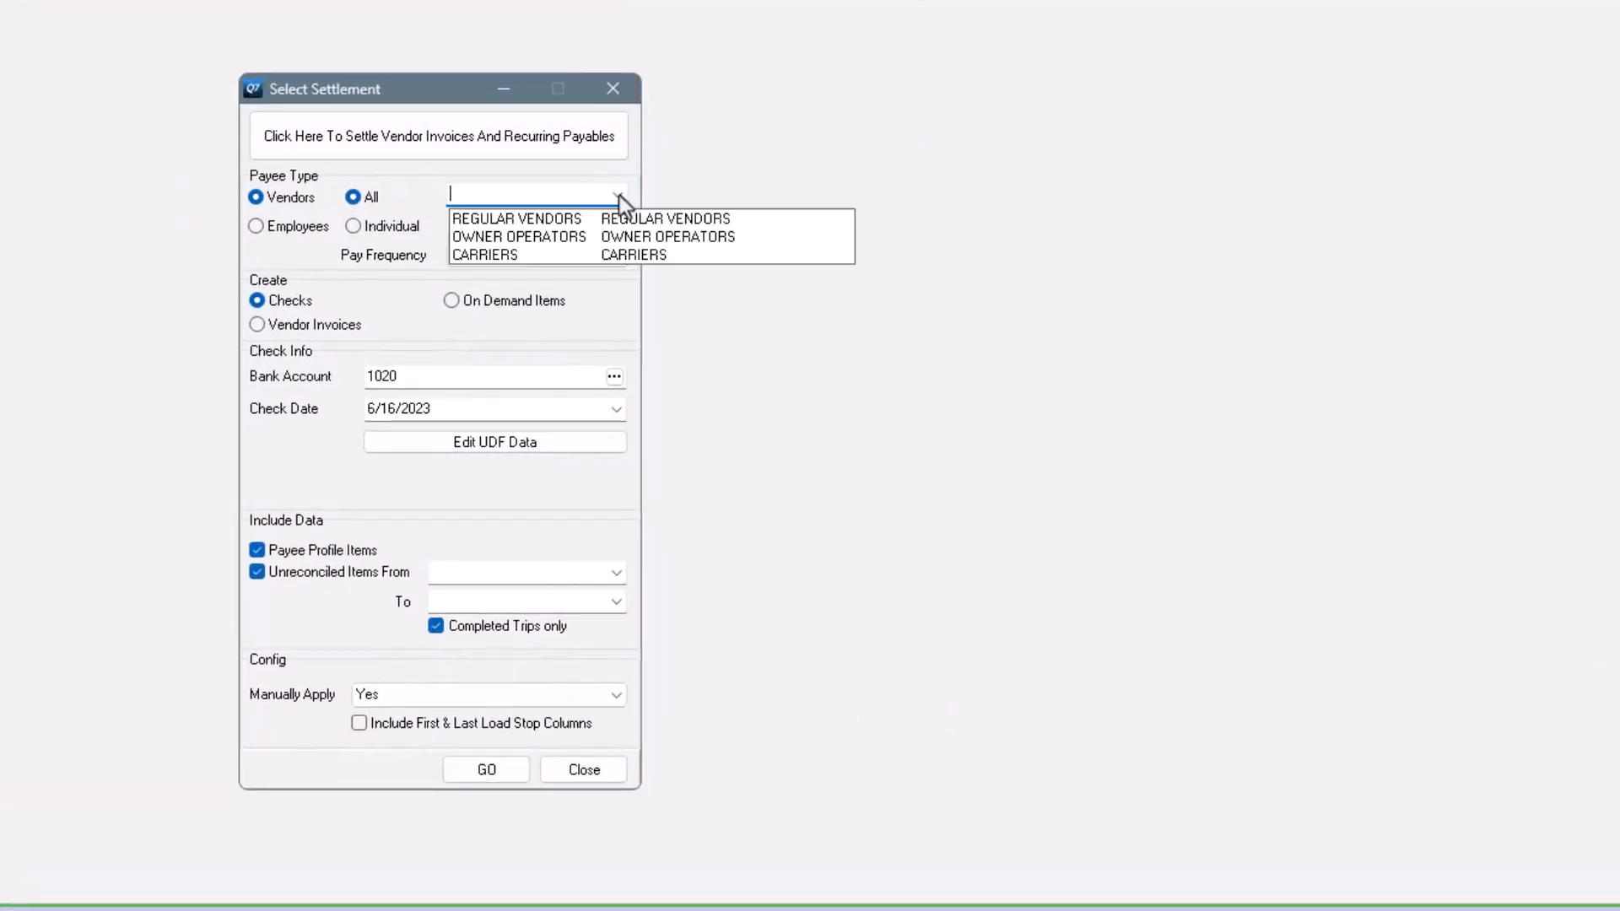
pyautogui.click(496, 237)
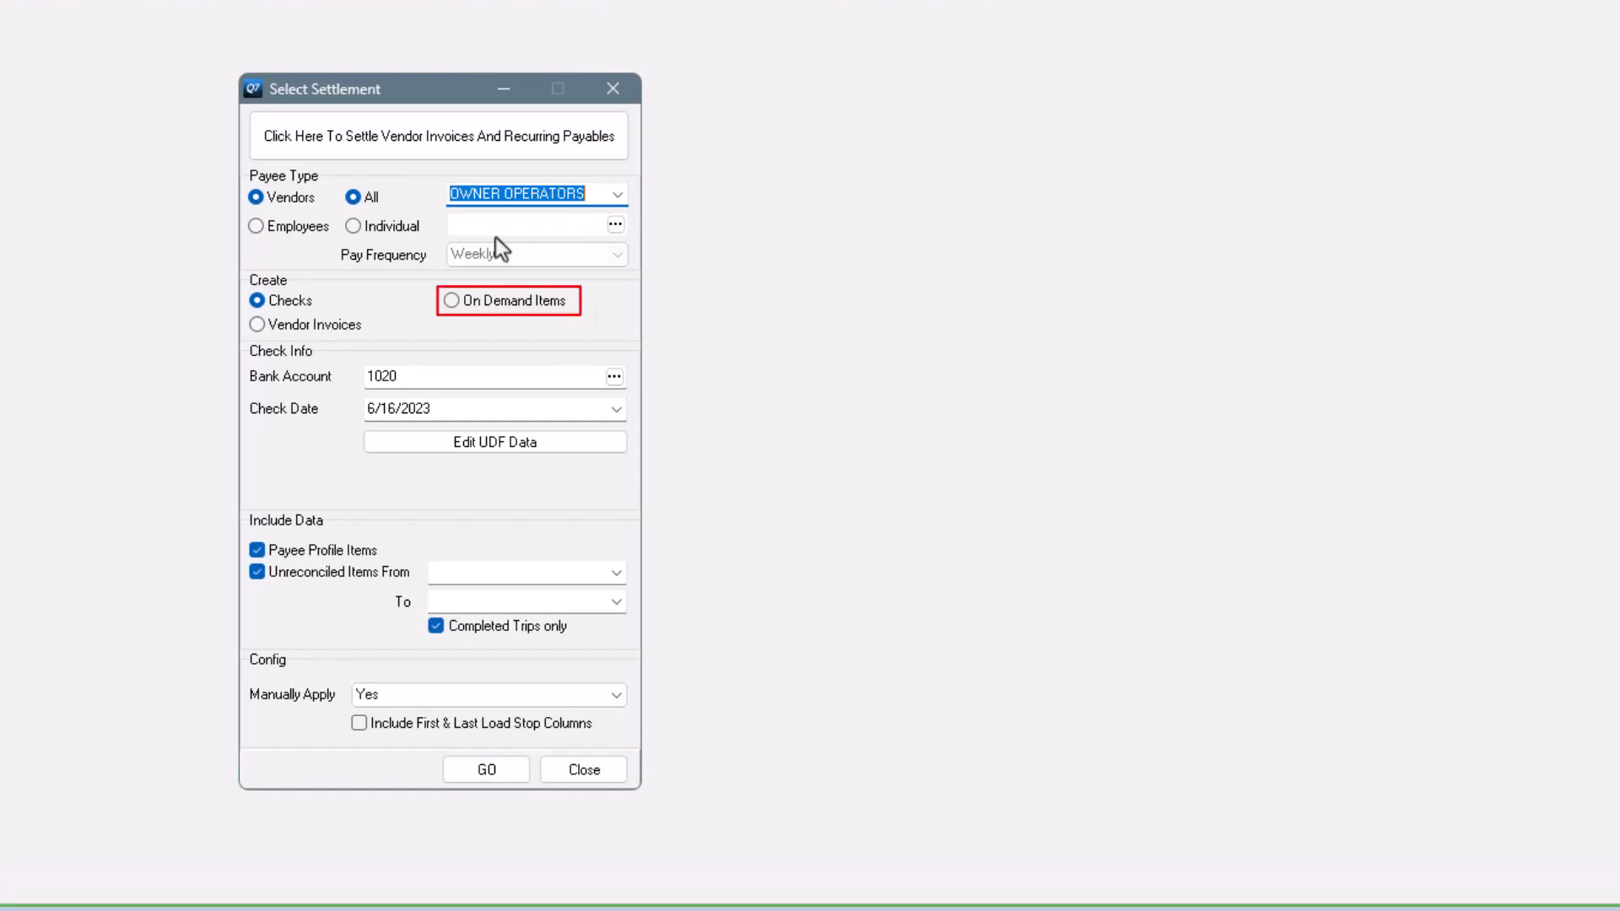
pyautogui.click(520, 304)
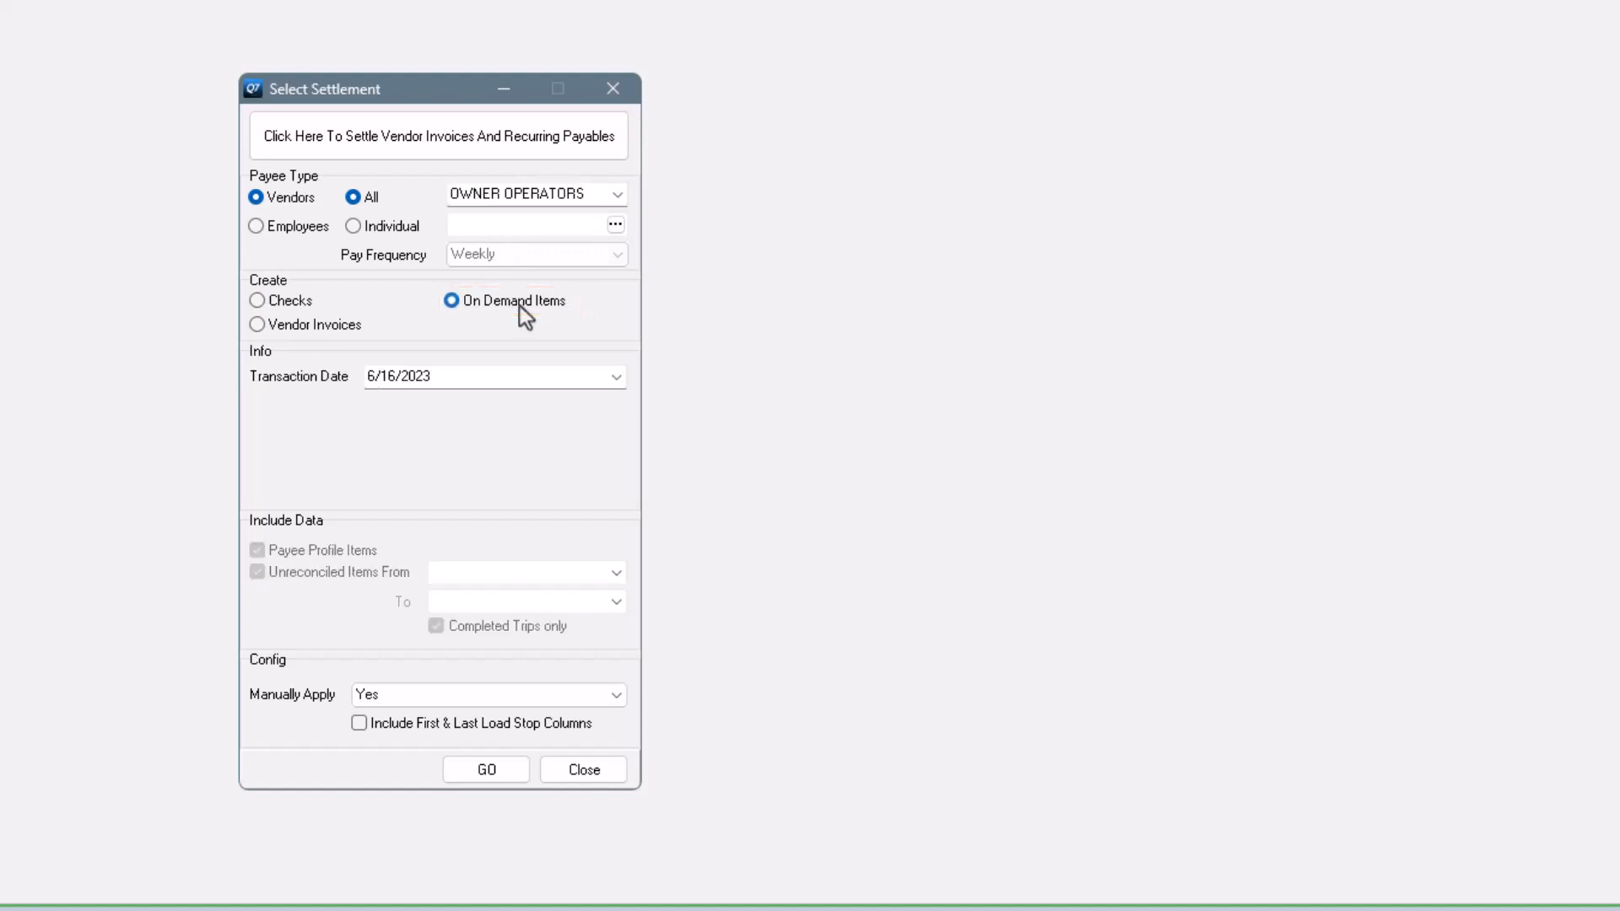
pyautogui.click(616, 384)
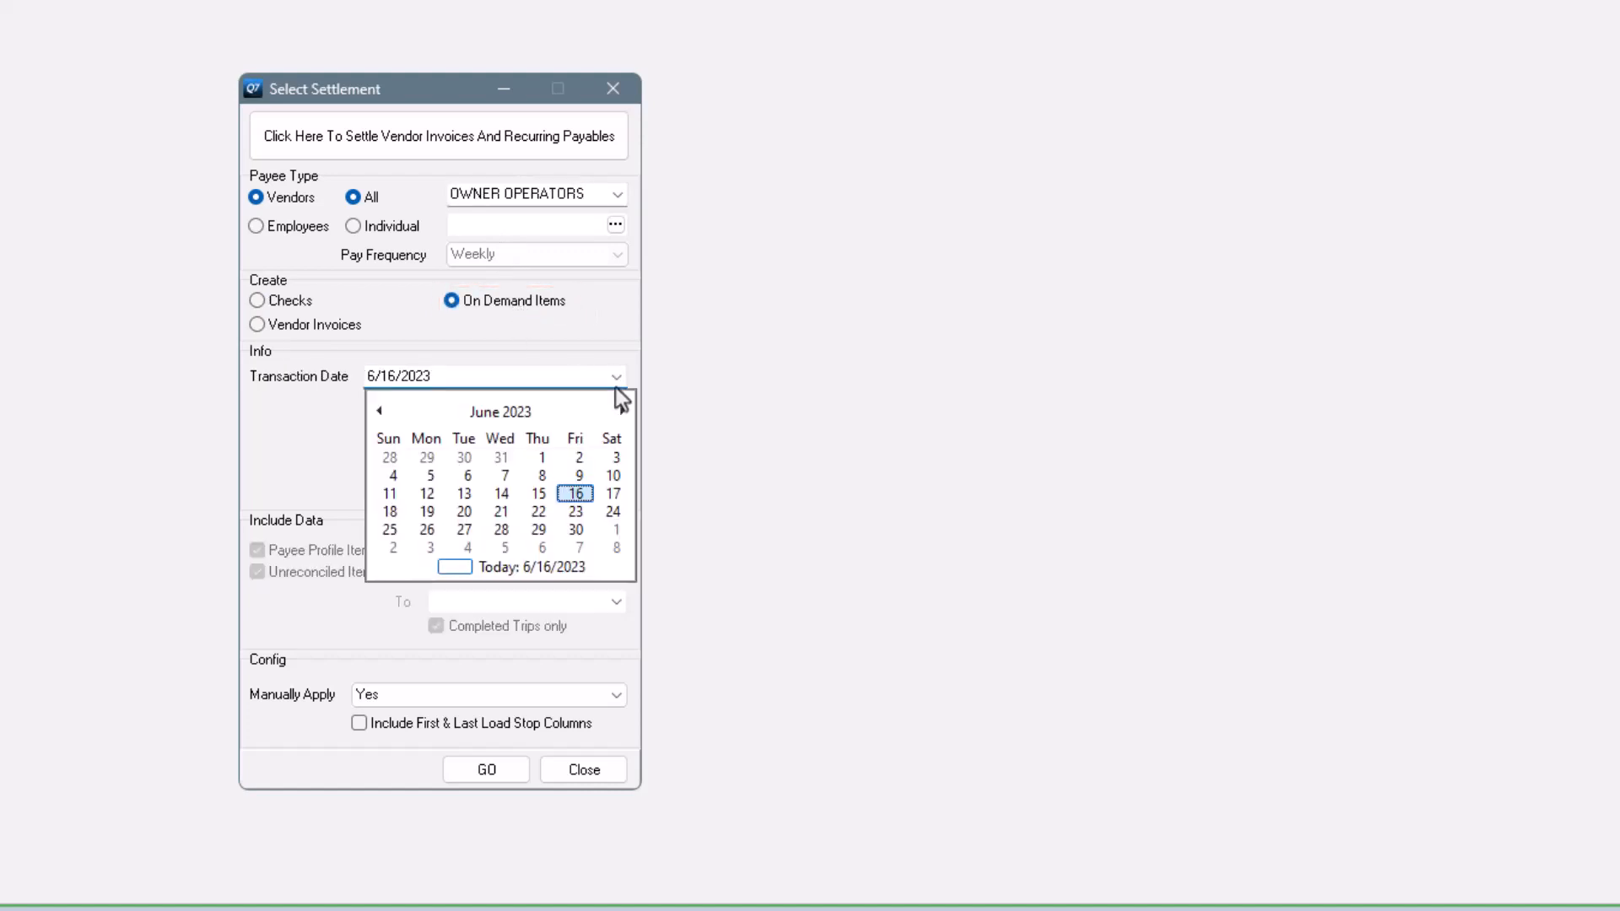
pyautogui.click(569, 496)
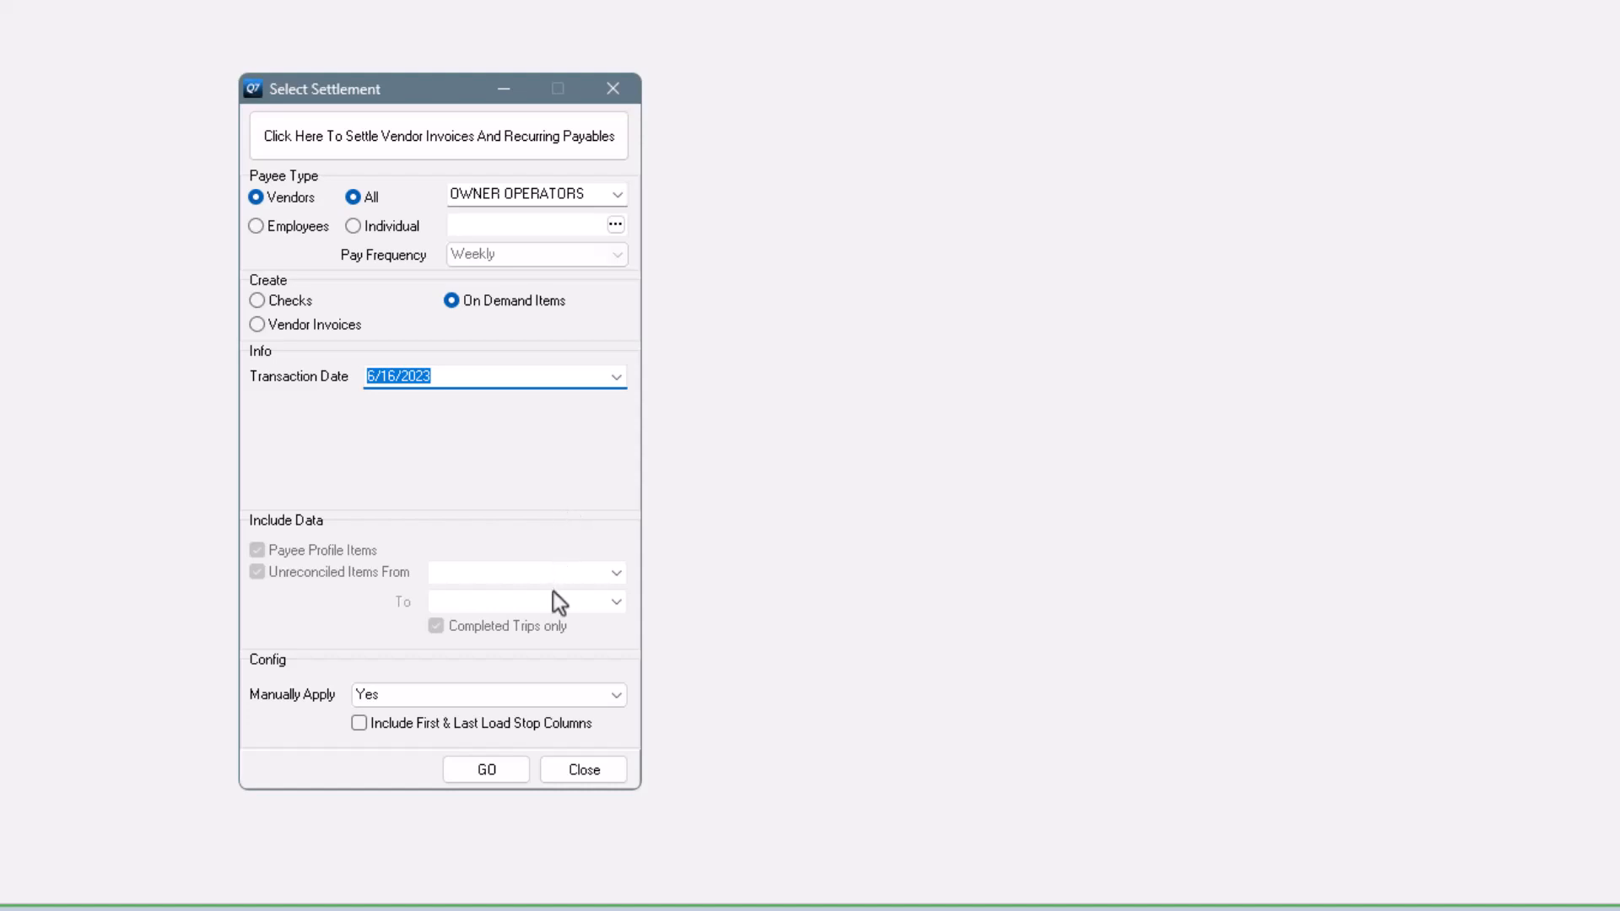
pyautogui.click(486, 769)
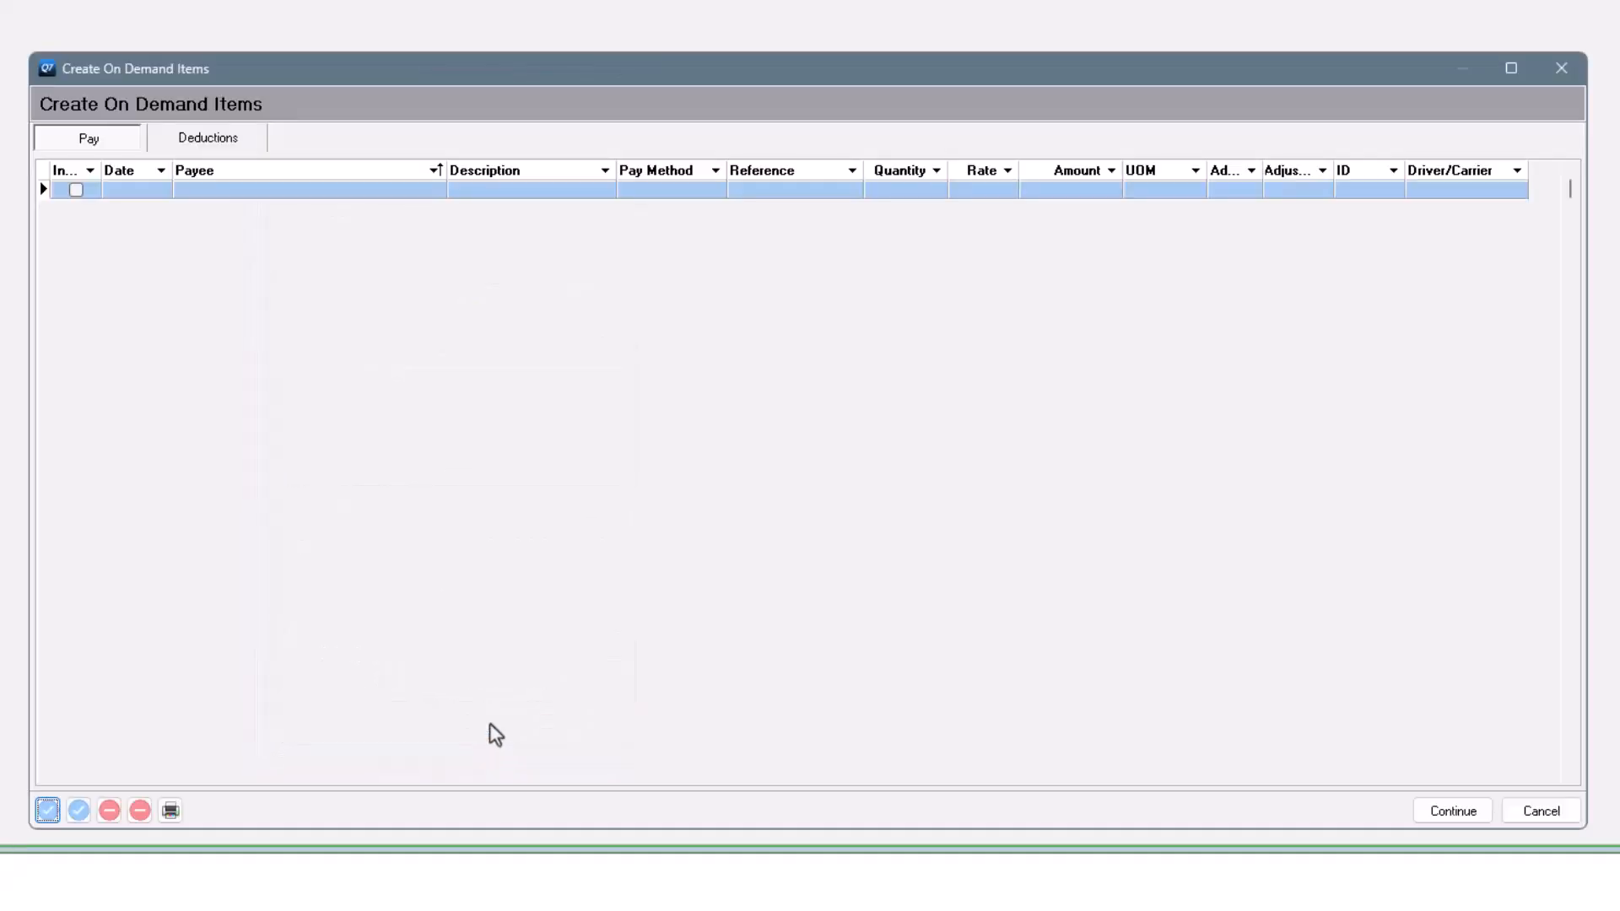
# - On the Deductions tab, include Kelsier Logistics' mileage deduction with quantity 851 at rate 0.17
pyautogui.click(200, 150)
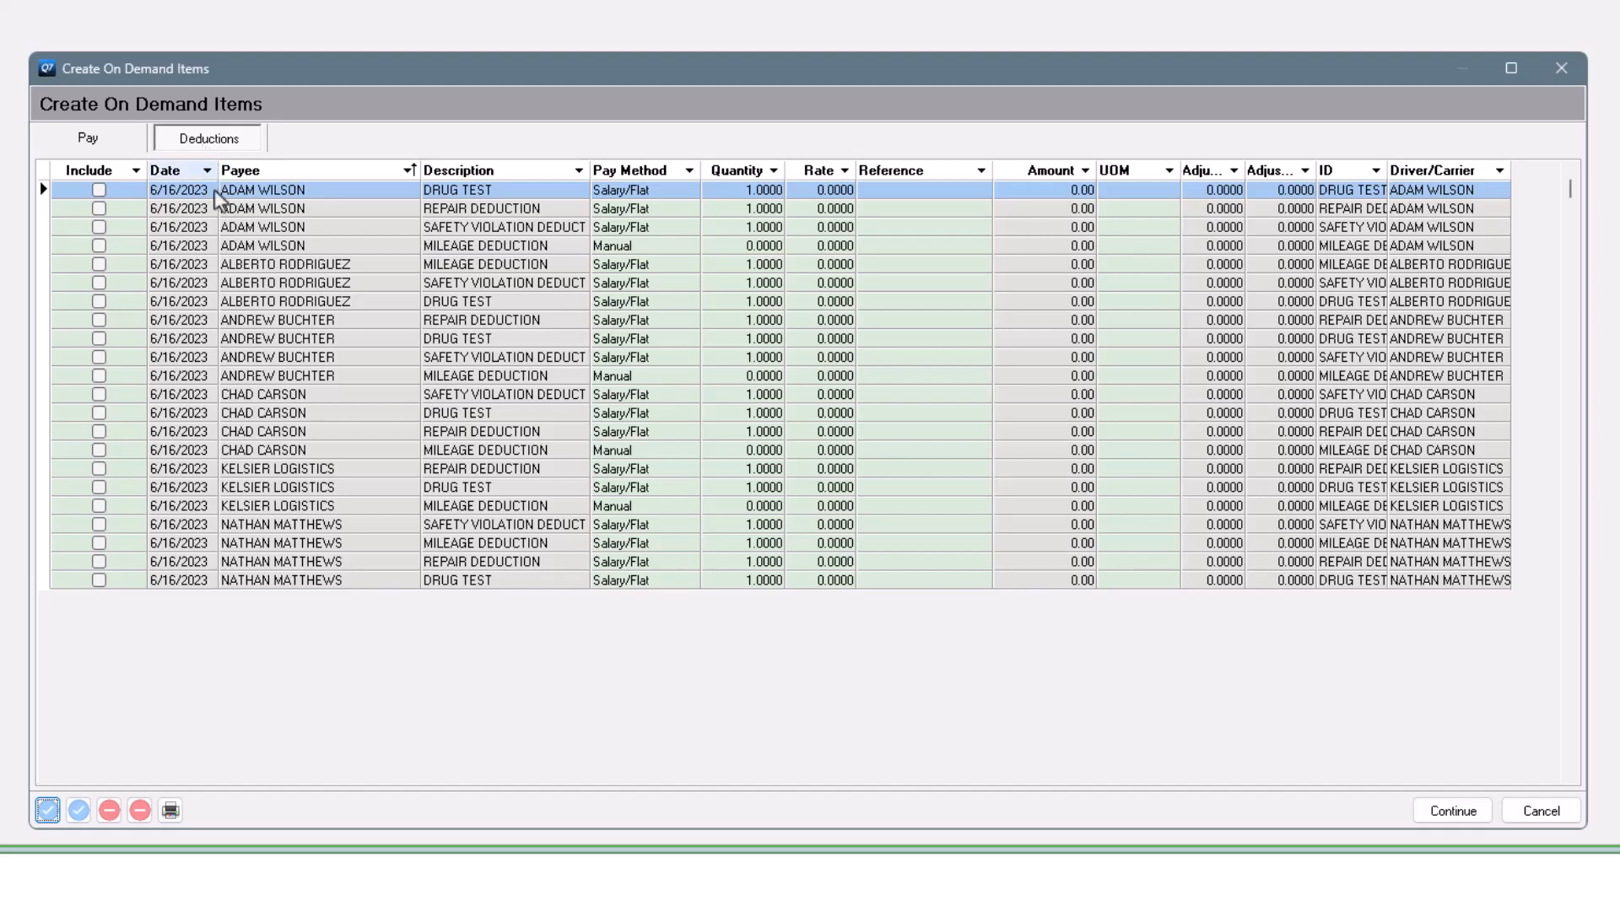
pyautogui.click(98, 506)
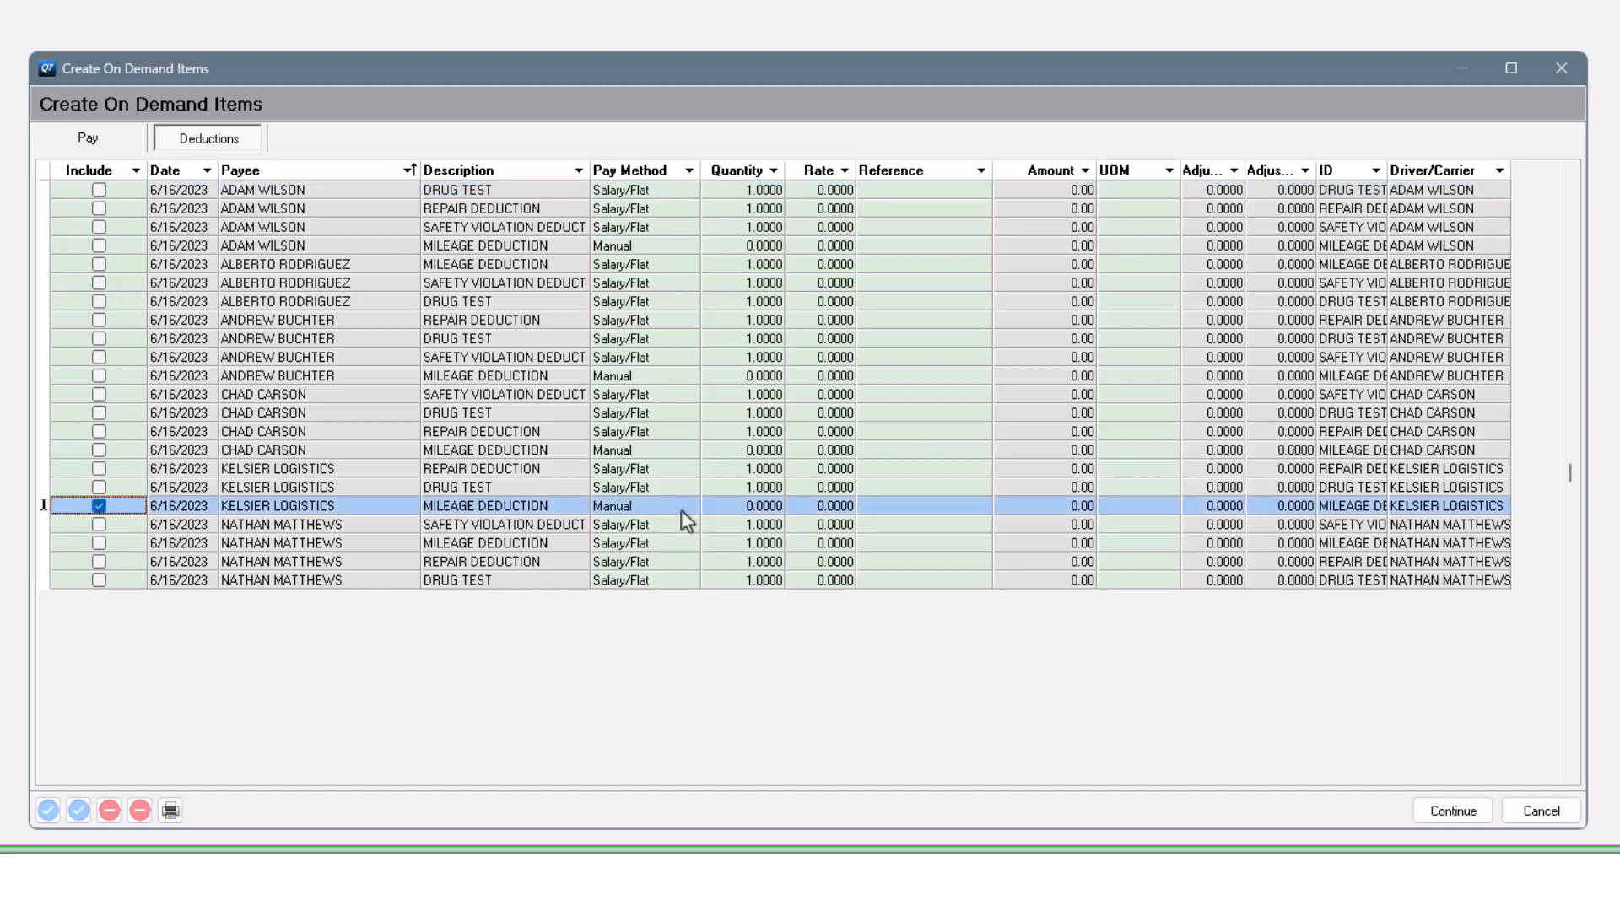
pyautogui.click(724, 507)
pyautogui.write('851')
pyautogui.press('Tab')
pyautogui.write('.17')
pyautogui.press('Up')
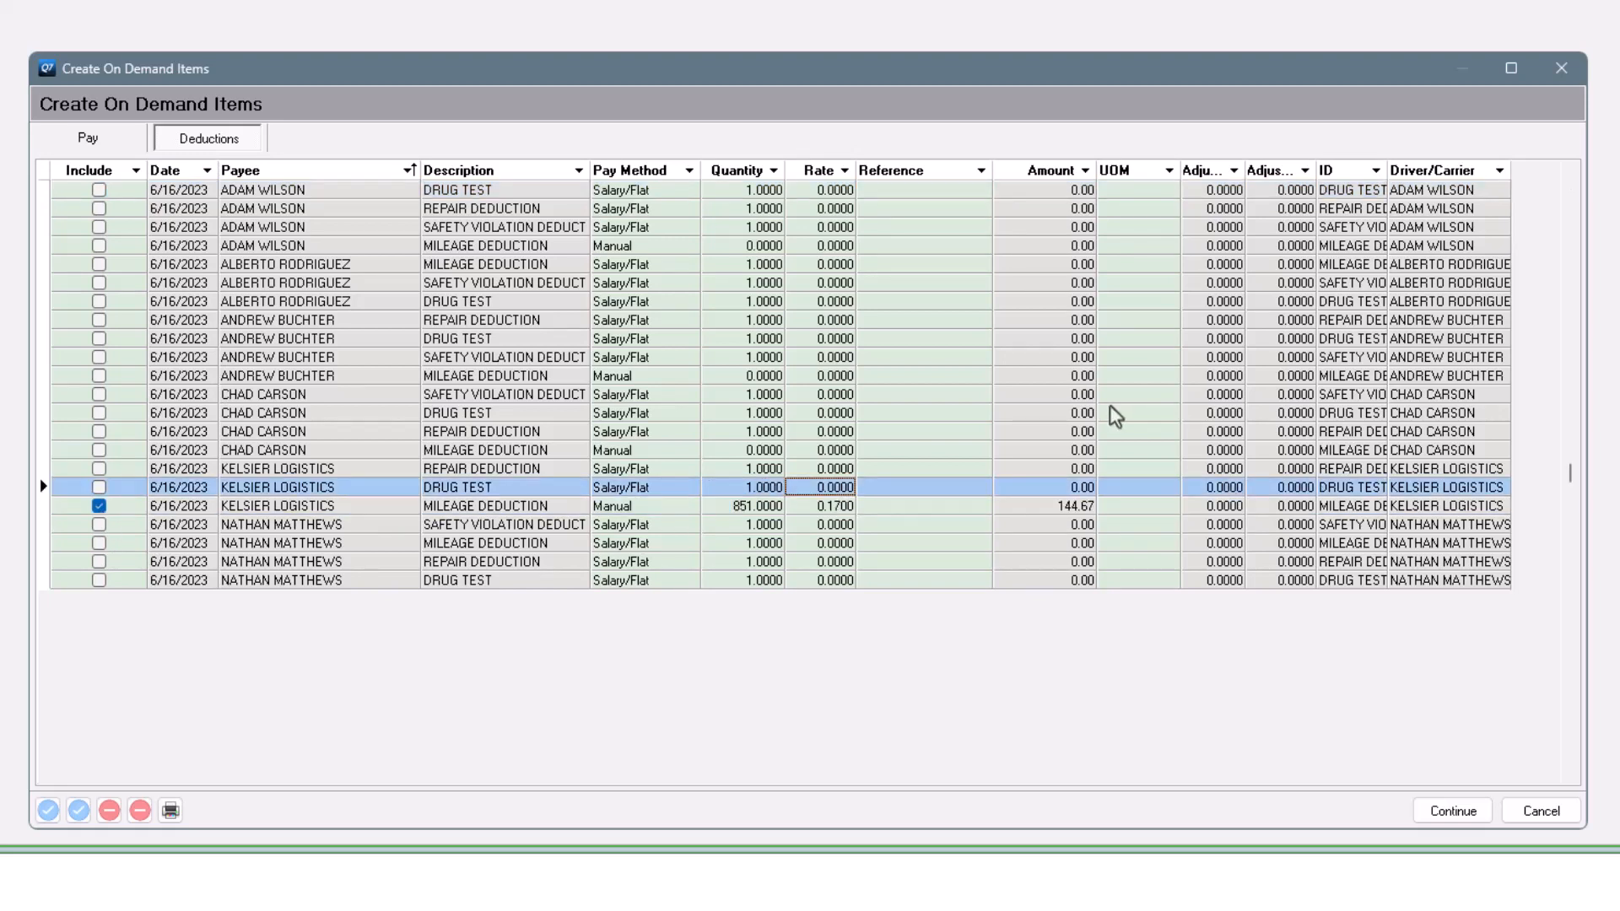
# - Include the 70.07 drug test deduction and give it its 06/10/23 dated reference
pyautogui.press('Left')
pyautogui.press('Left')
pyautogui.press('Left')
pyautogui.press('Left')
pyautogui.press('Left')
pyautogui.press('Left')
pyautogui.press('space')
pyautogui.press('Right')
pyautogui.press('Right')
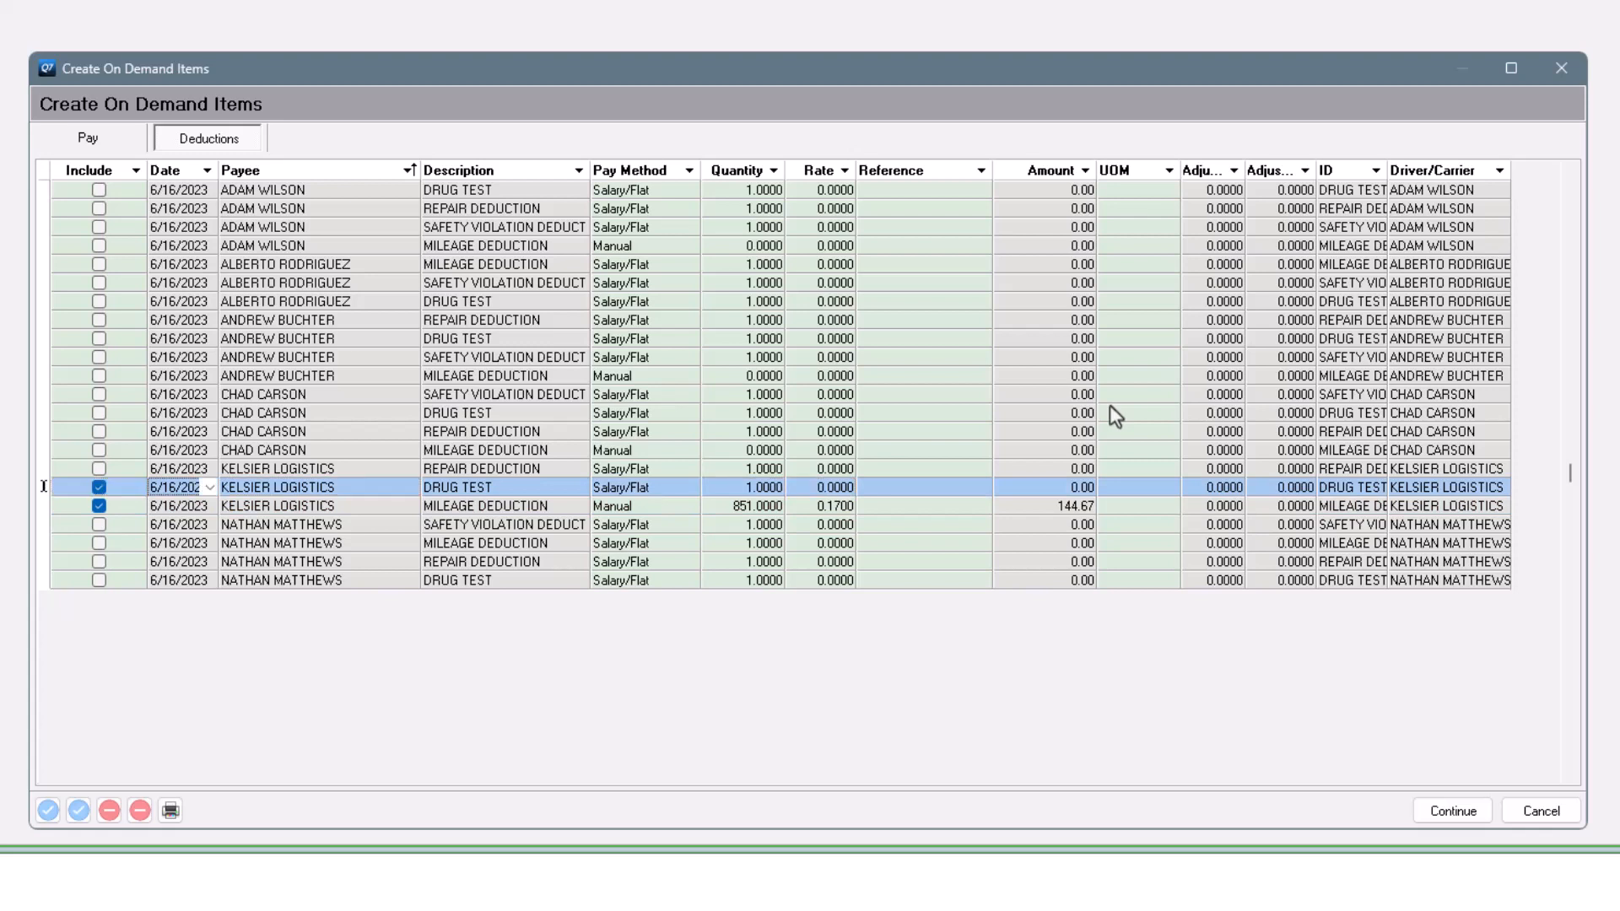
pyautogui.click(822, 493)
pyautogui.click(825, 471)
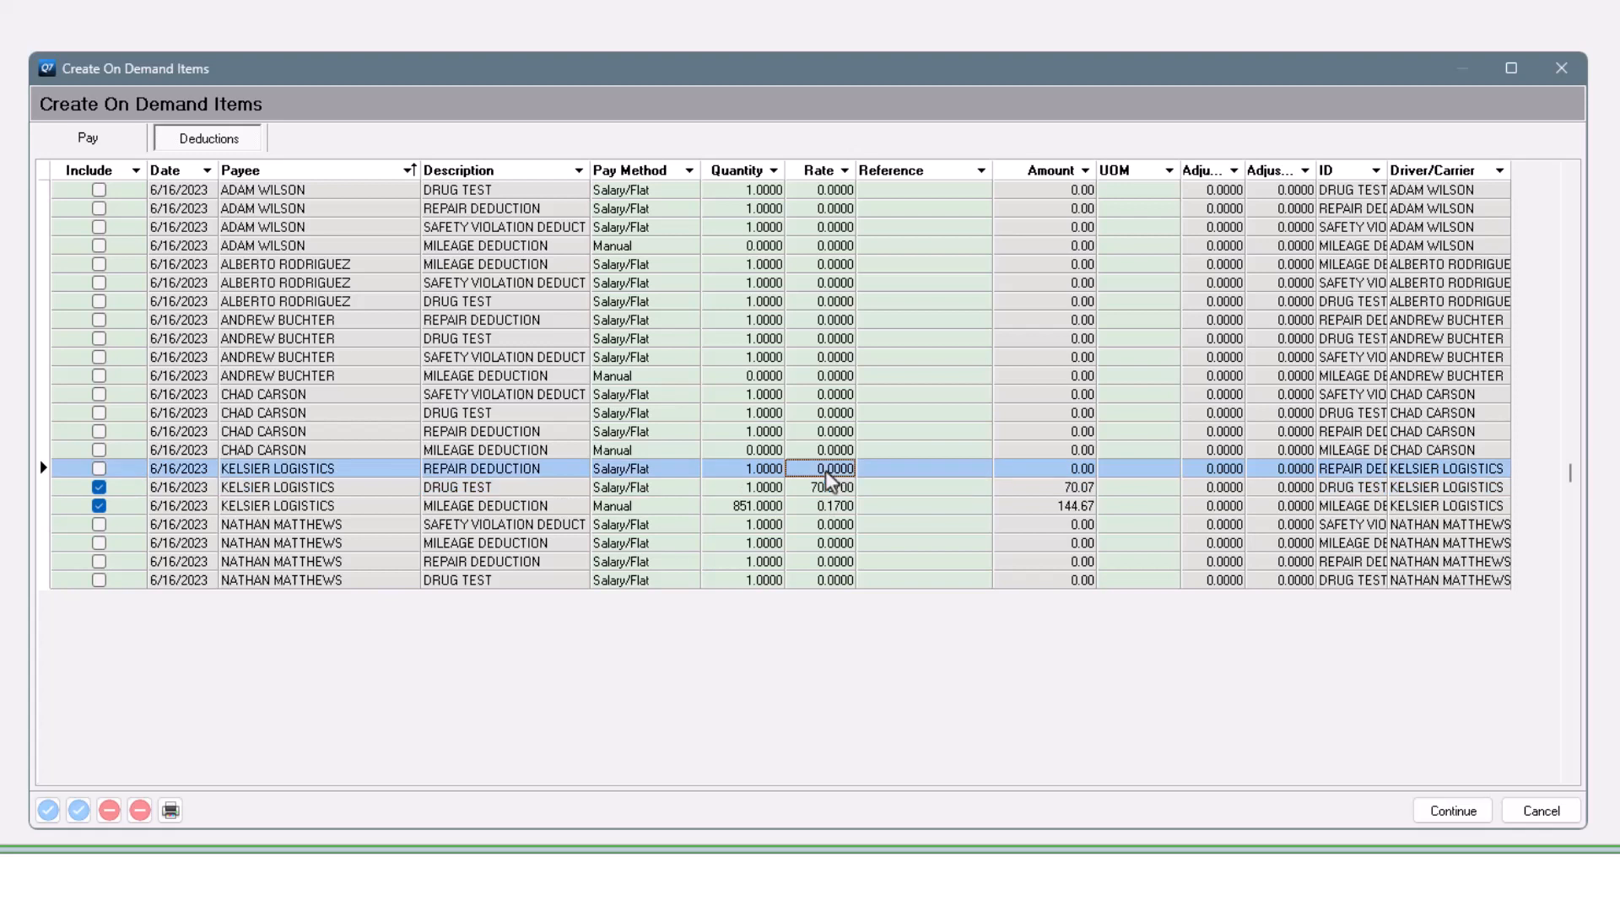
pyautogui.click(933, 489)
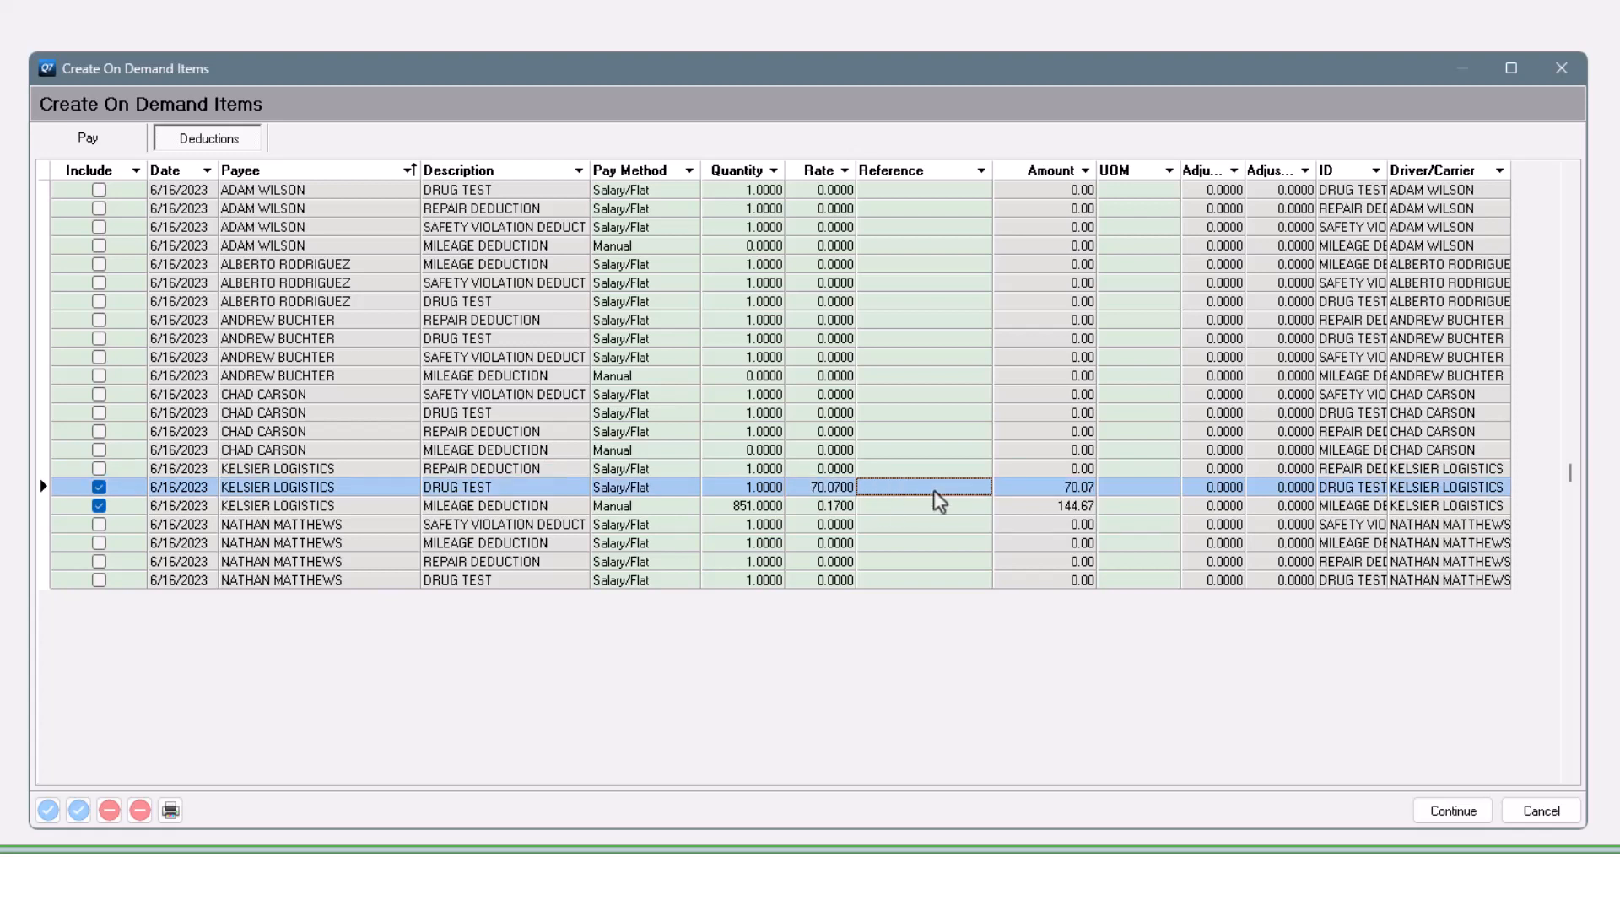
pyautogui.write('06/10/23 - 660114')
pyautogui.click(928, 530)
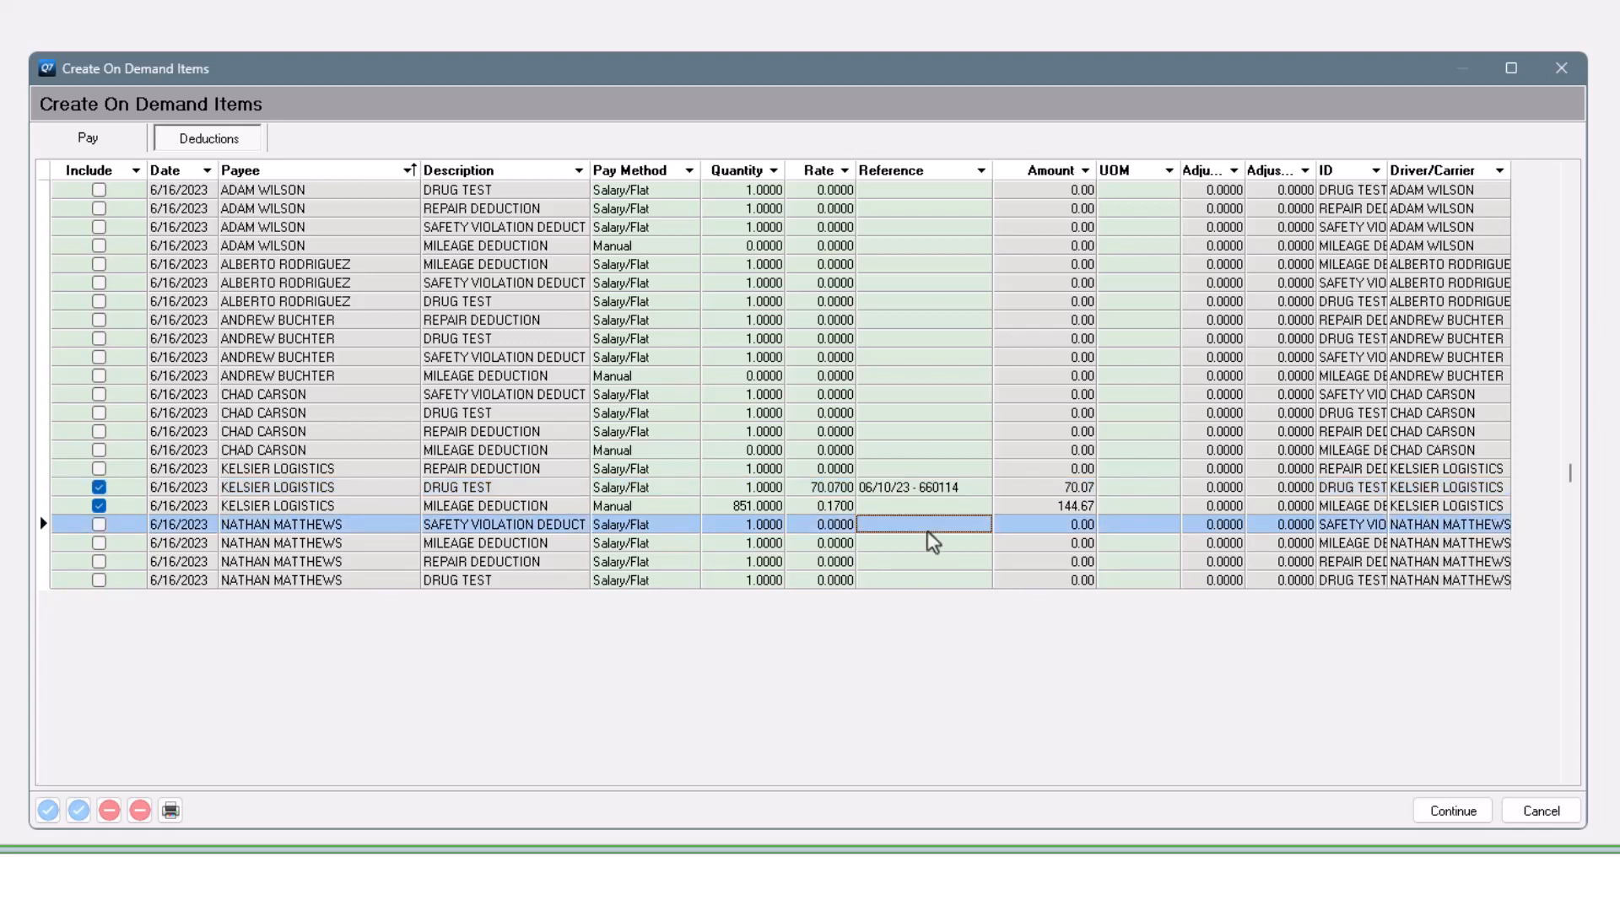
# - Process the two included deductions, confirm creating them, and acknowledge the Finished message
pyautogui.click(1458, 814)
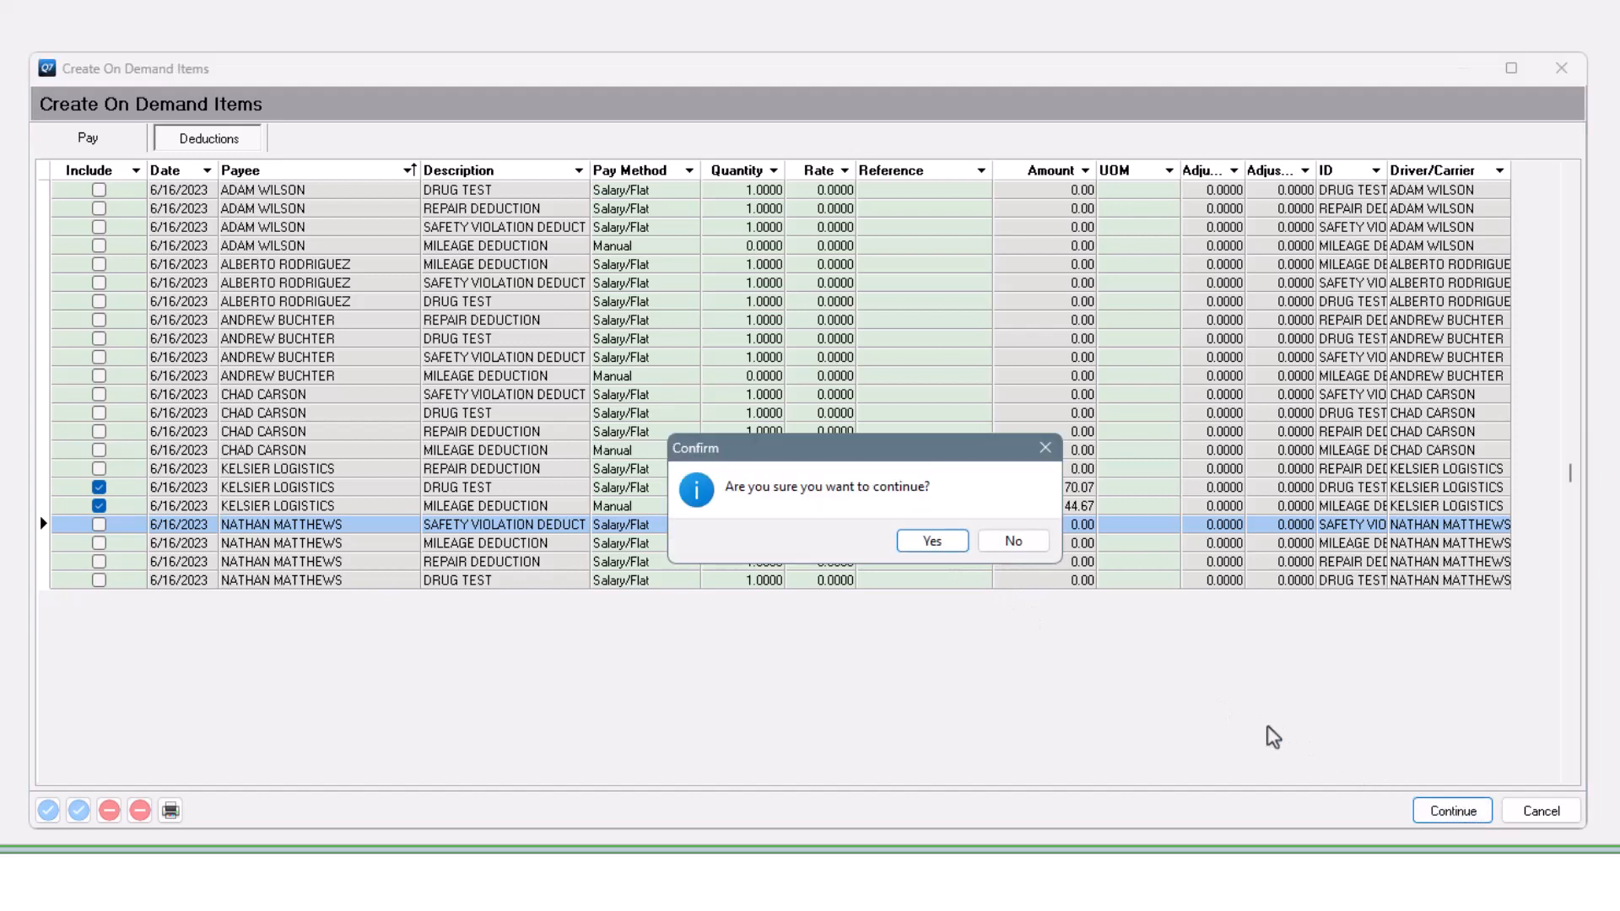
pyautogui.click(922, 546)
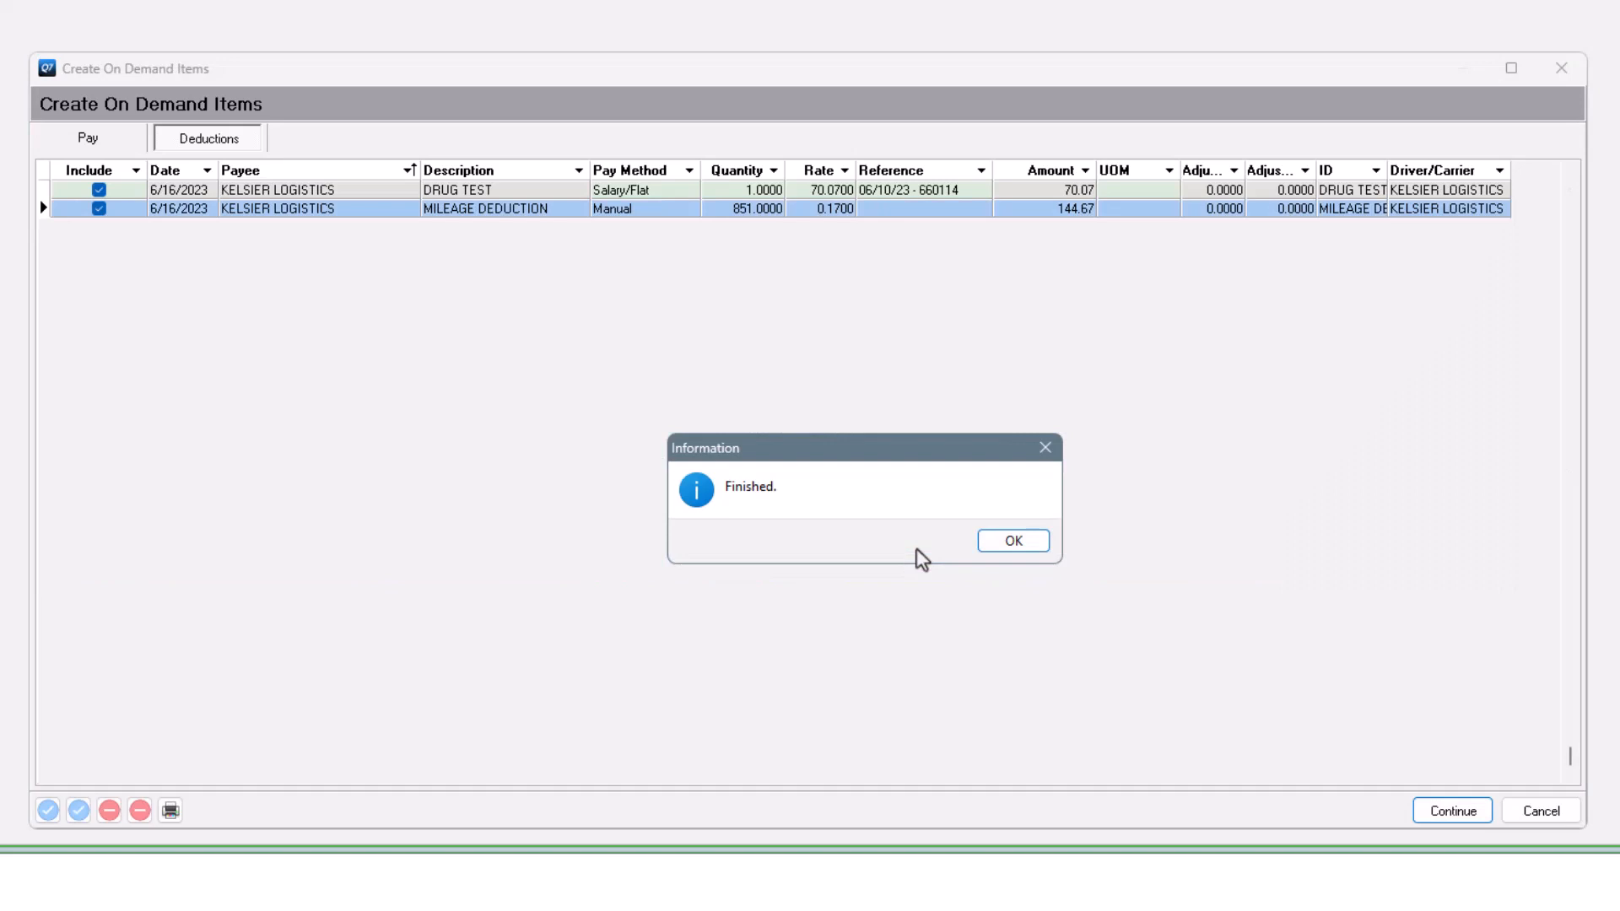
pyautogui.click(1046, 546)
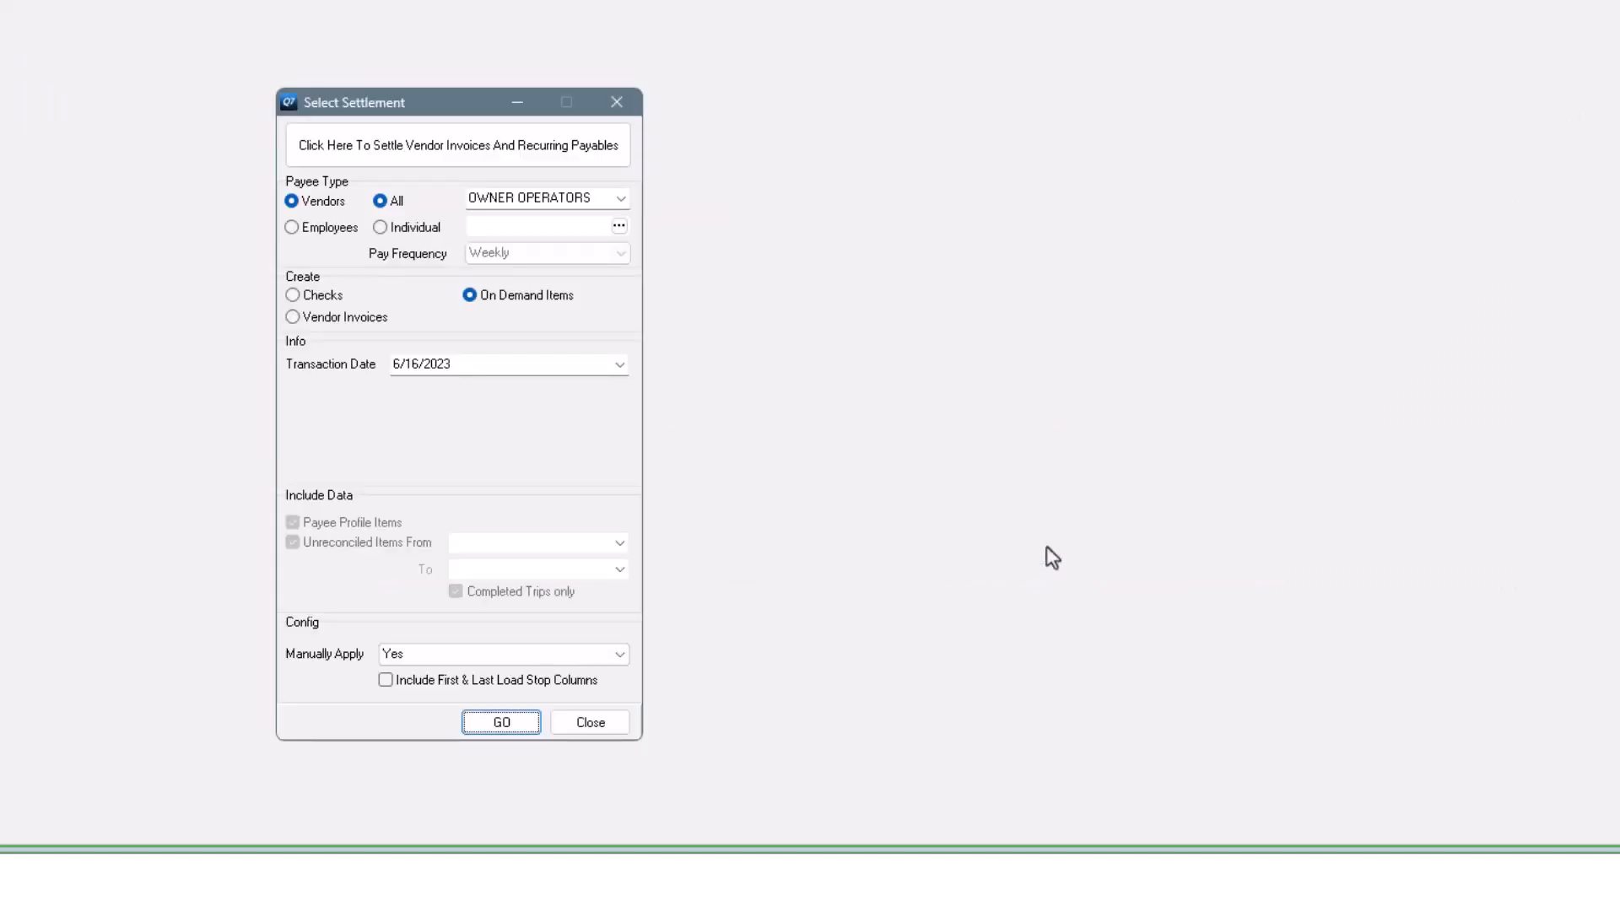
pyautogui.click(502, 723)
pyautogui.click(201, 142)
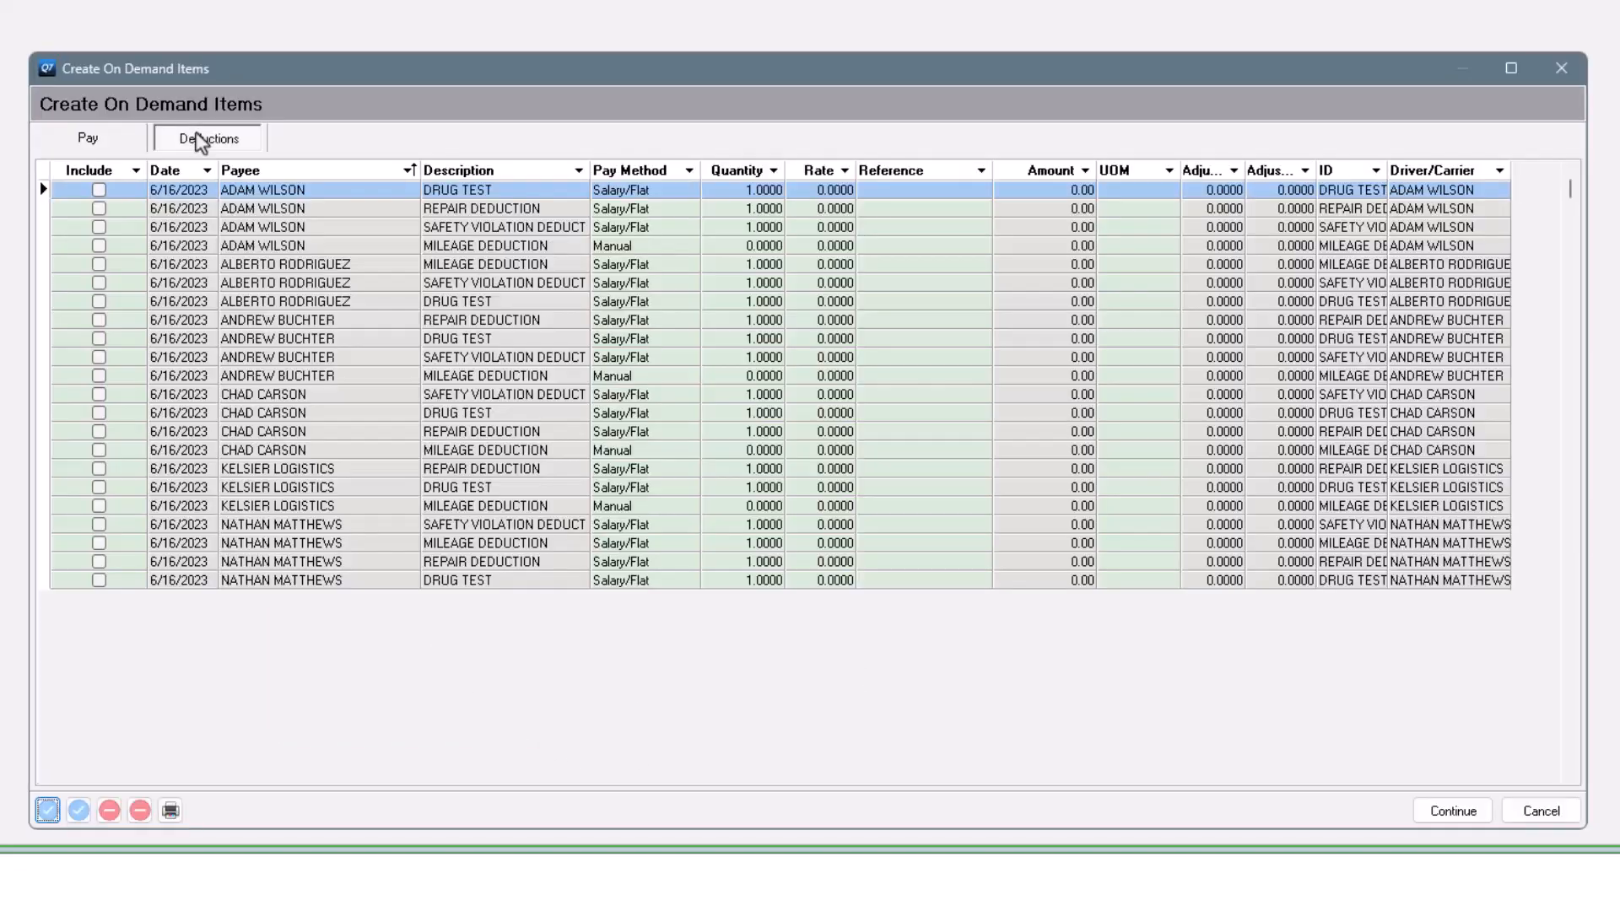
pyautogui.click(475, 507)
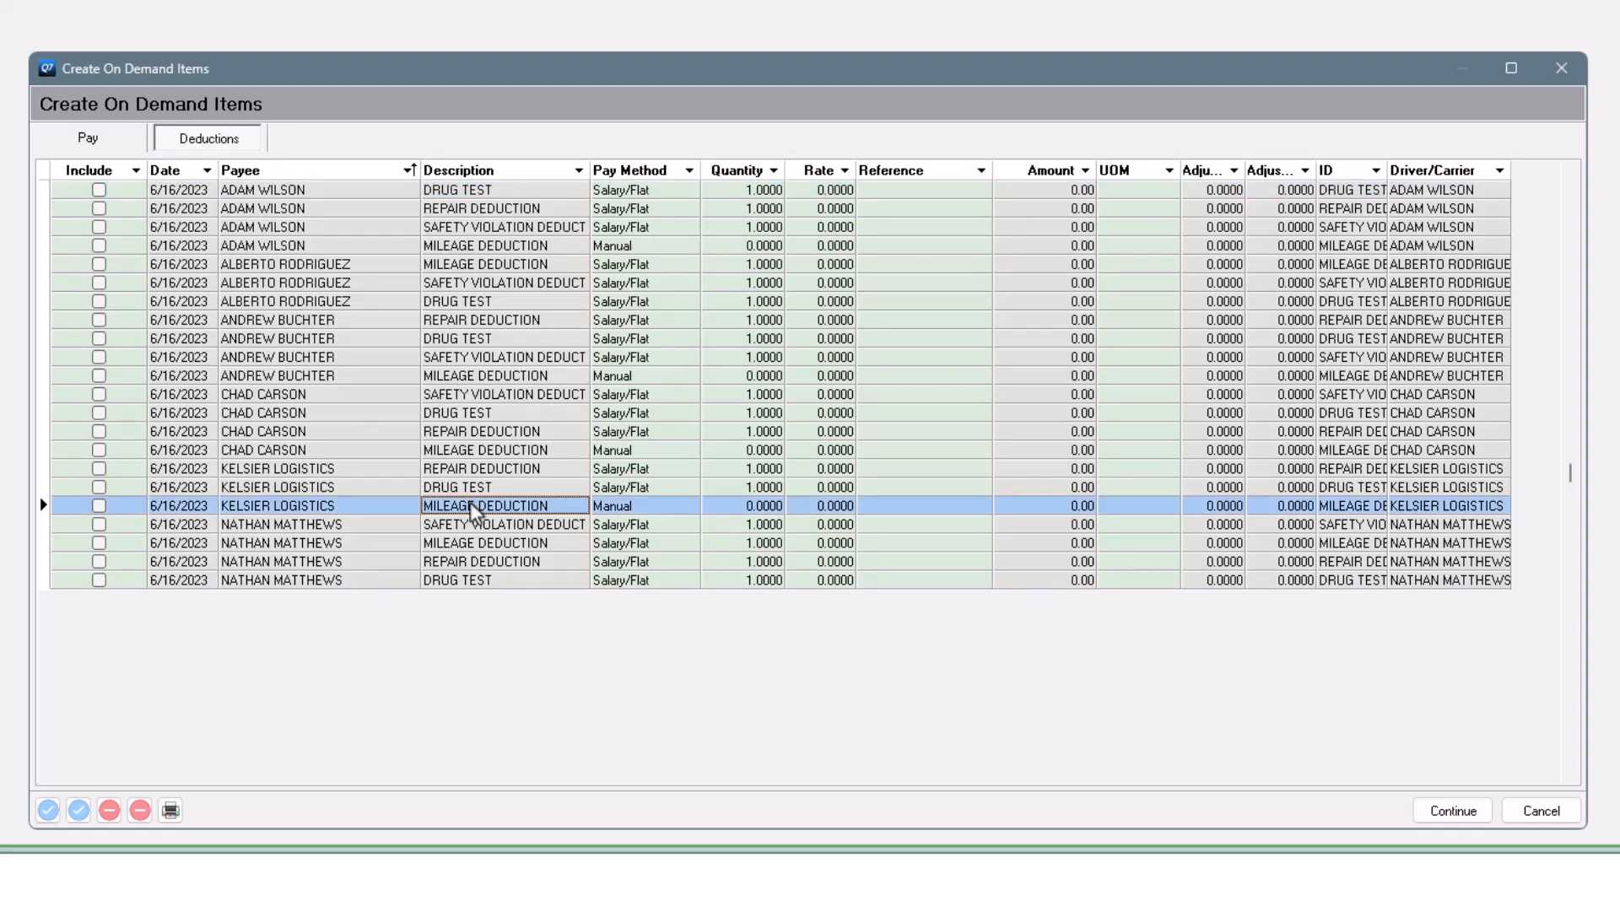
pyautogui.click(1561, 68)
# - Generate operating-check settlements with check date 6/30/2023 and an unreconciled-items end date
pyautogui.click(320, 295)
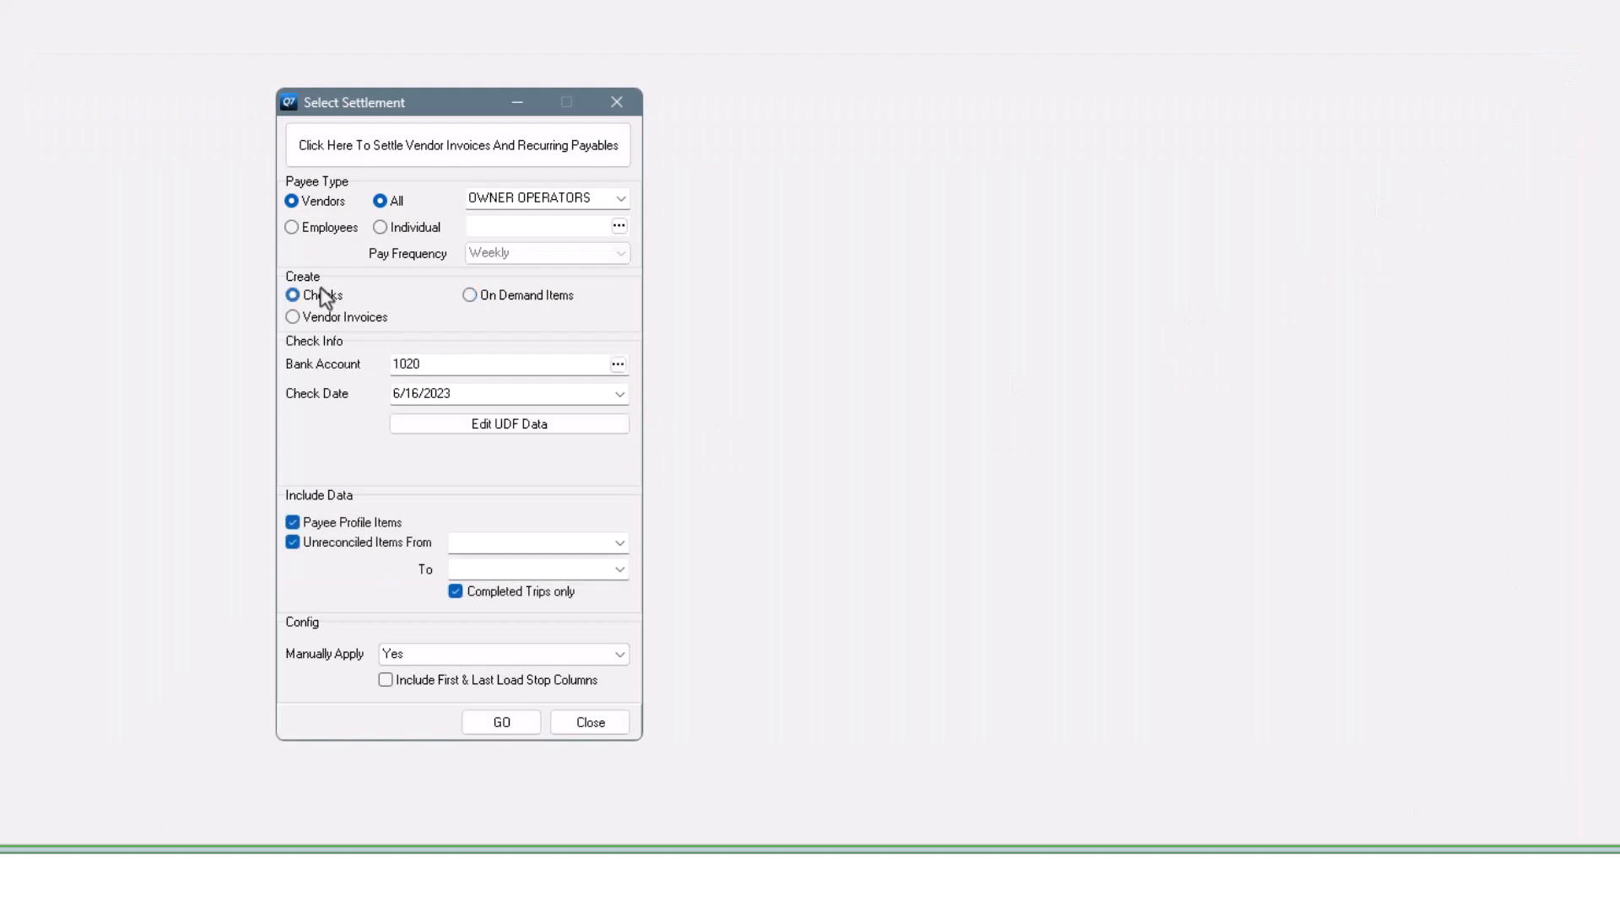
pyautogui.click(619, 394)
pyautogui.click(582, 529)
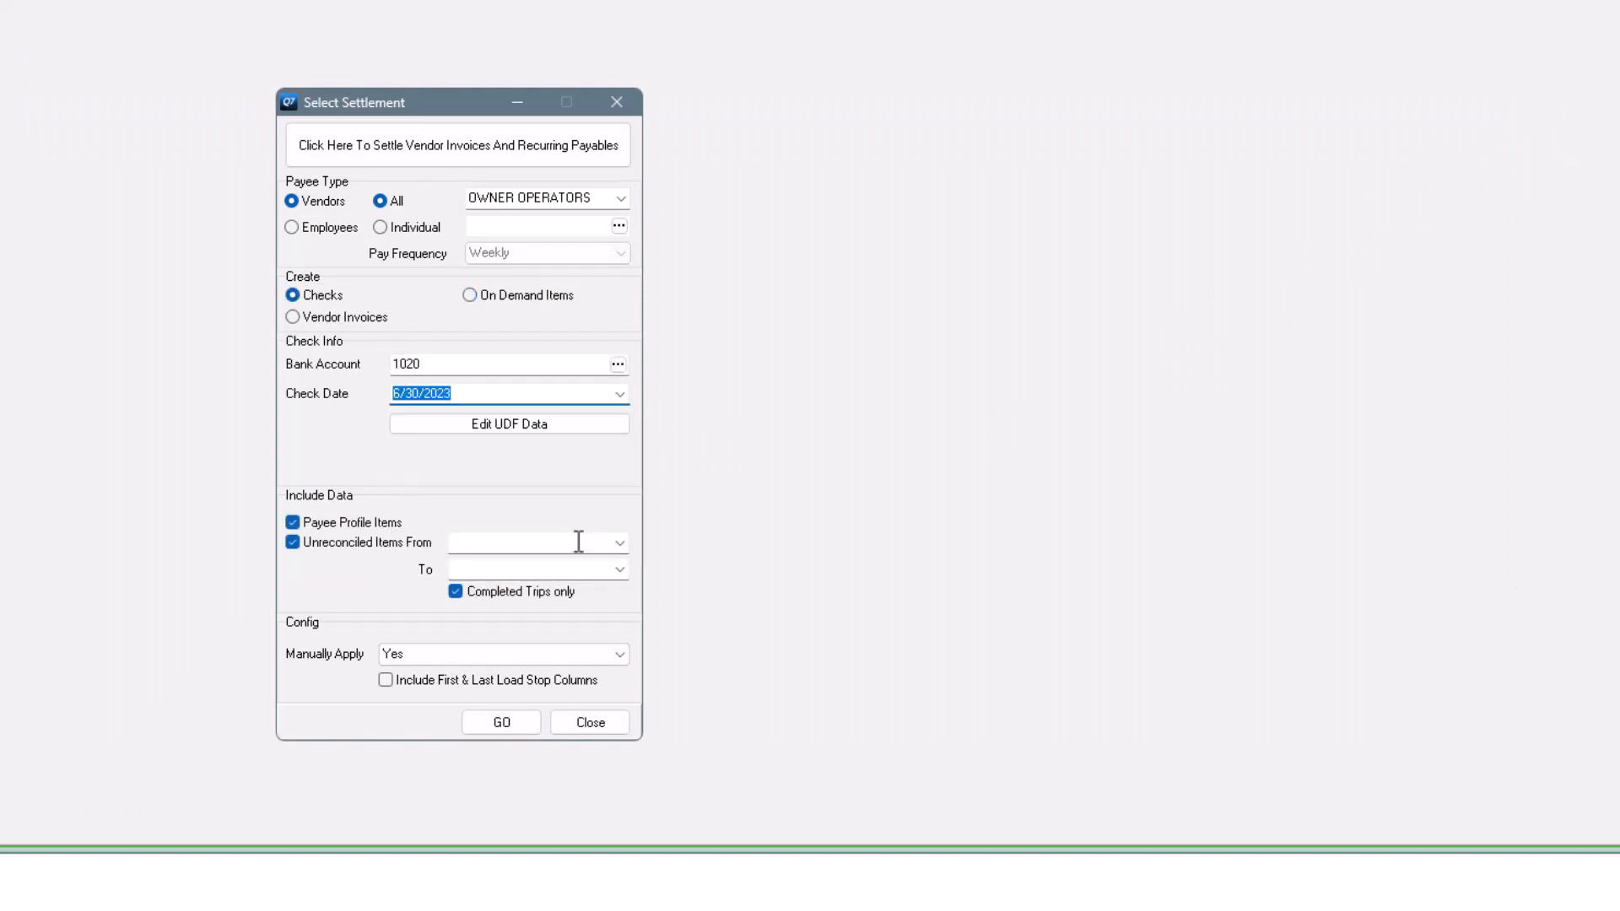
pyautogui.click(619, 570)
pyautogui.click(676, 698)
pyautogui.click(503, 731)
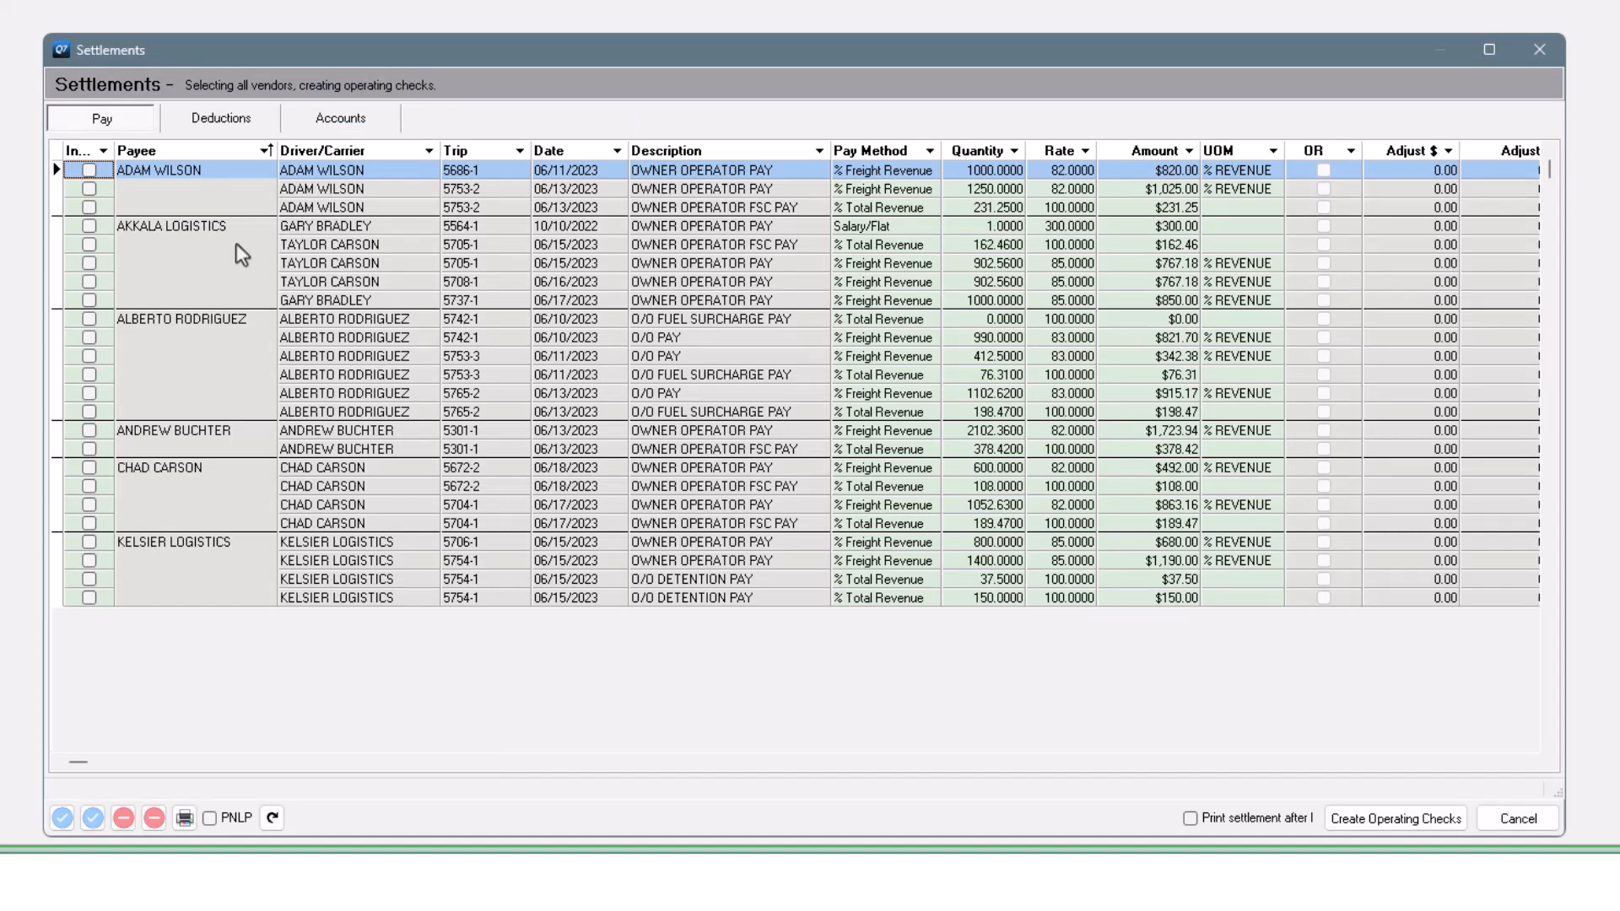
# - On the Deductions tab, locate Kelsier's mileage and drug test rows and move Originated From beside Description
pyautogui.click(213, 122)
pyautogui.click(355, 688)
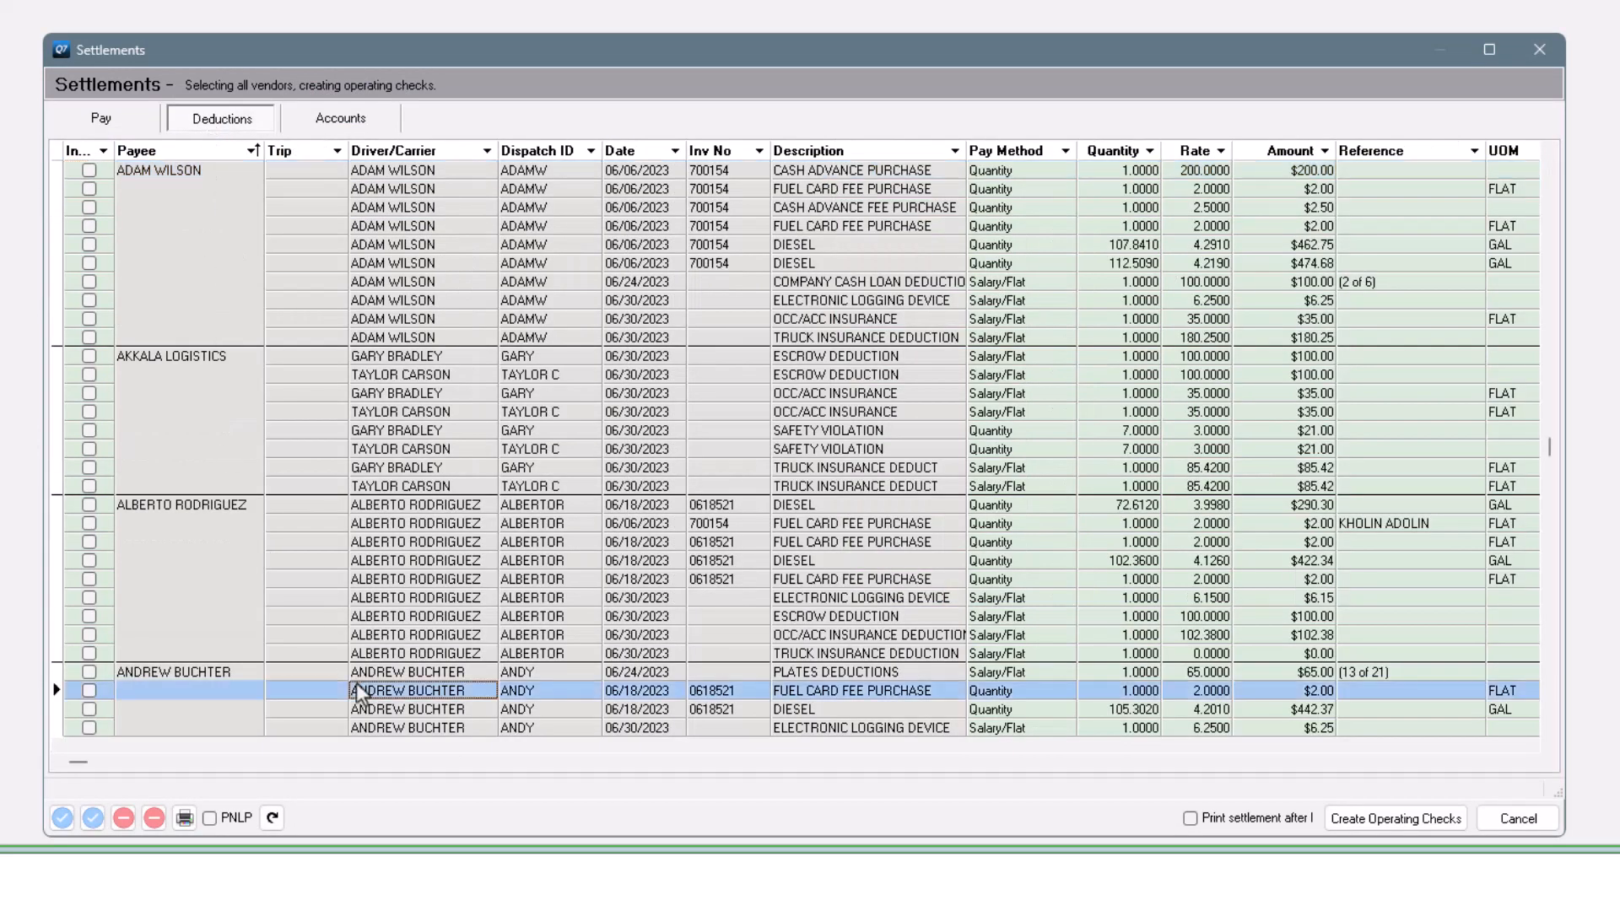
pyautogui.hotkey('ctrl', 'End')
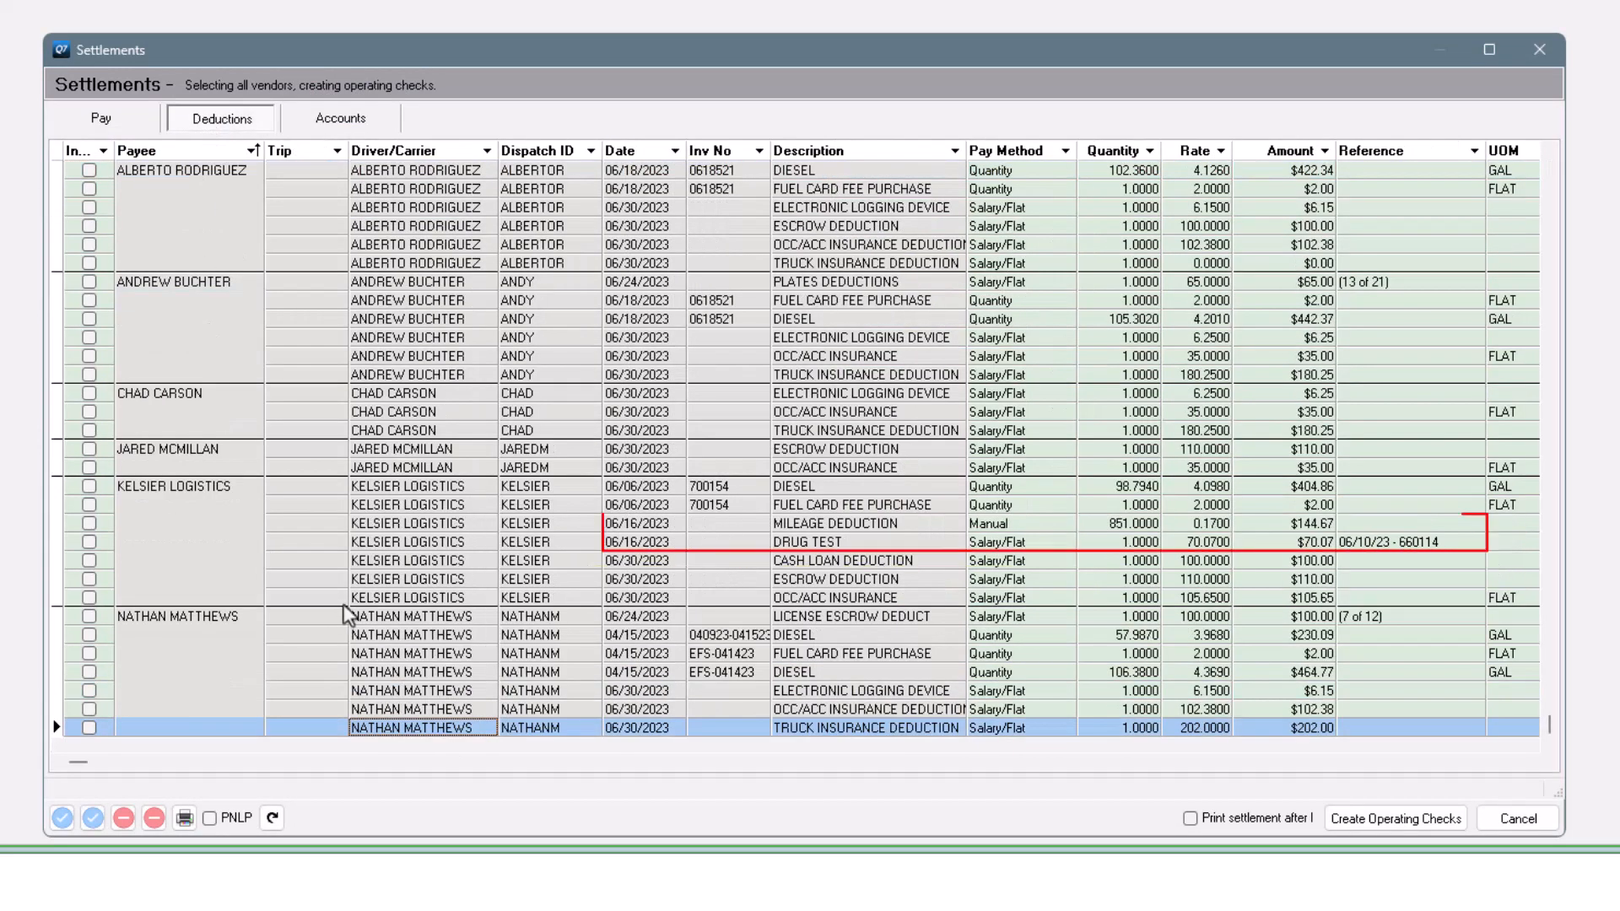
pyautogui.click(847, 526)
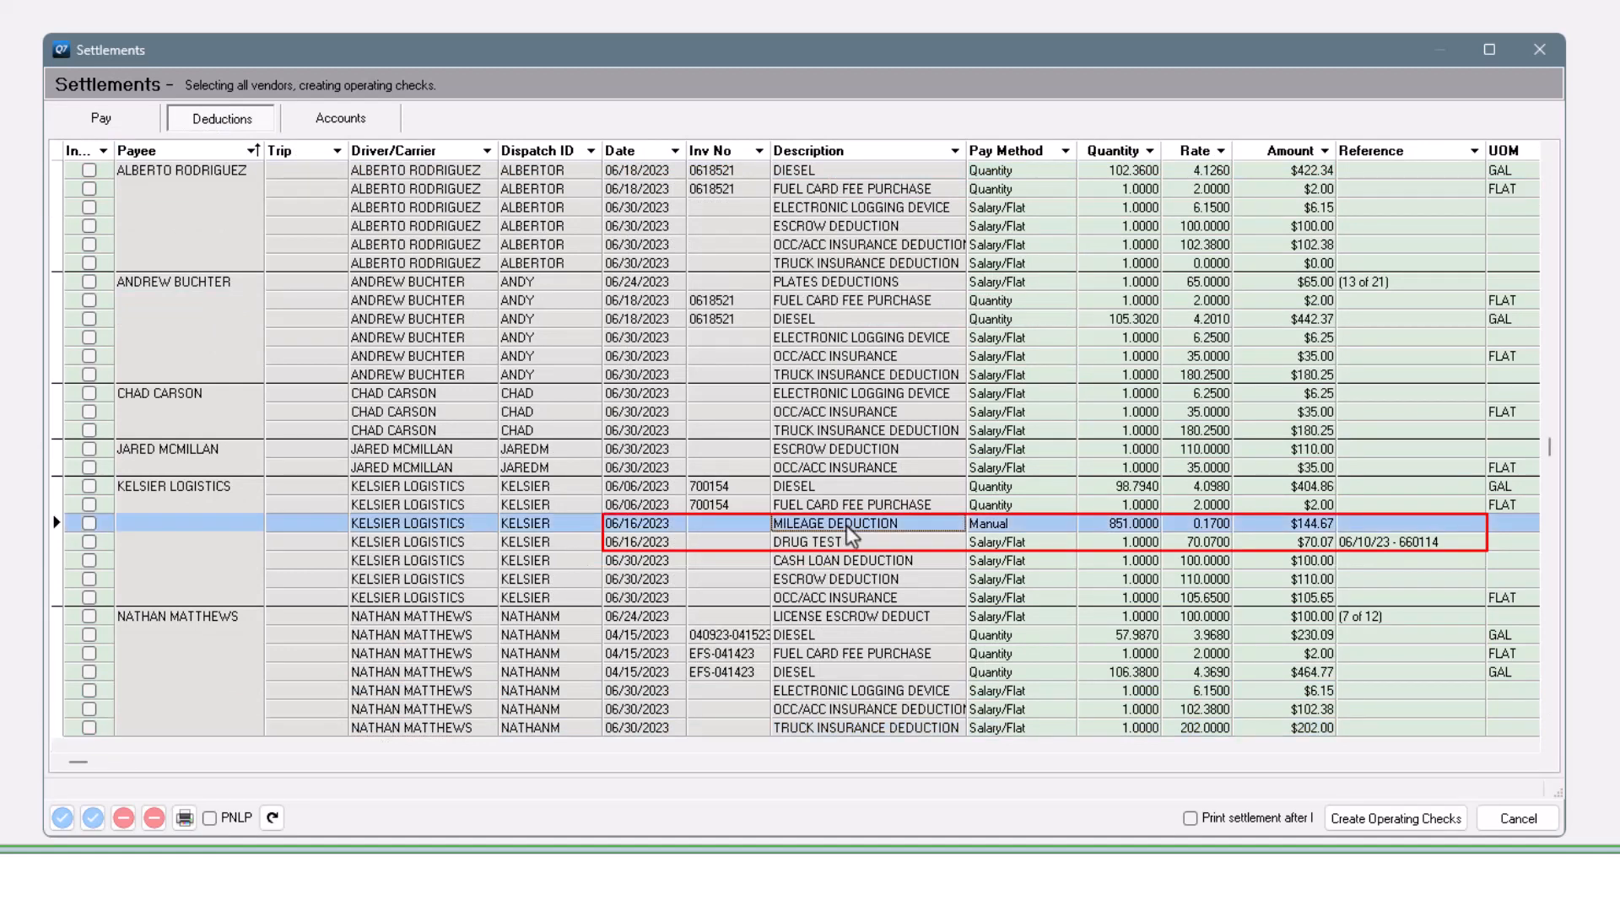
pyautogui.click(845, 545)
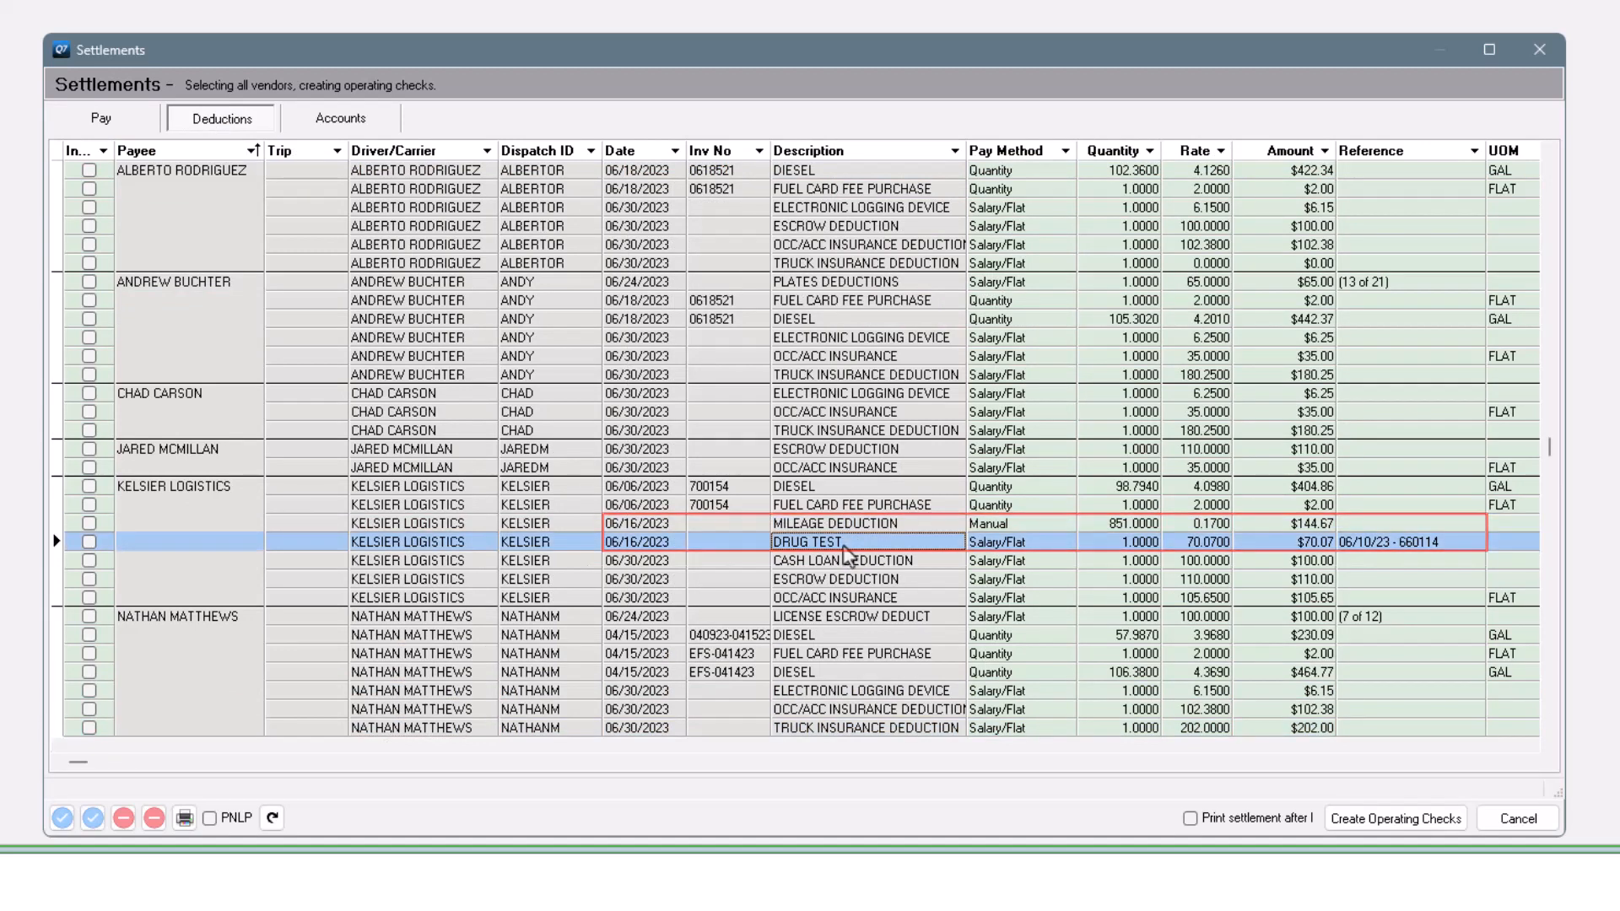
pyautogui.click(1532, 763)
pyautogui.click(1532, 764)
pyautogui.moveTo(1359, 152); pyautogui.dragTo(751, 166)
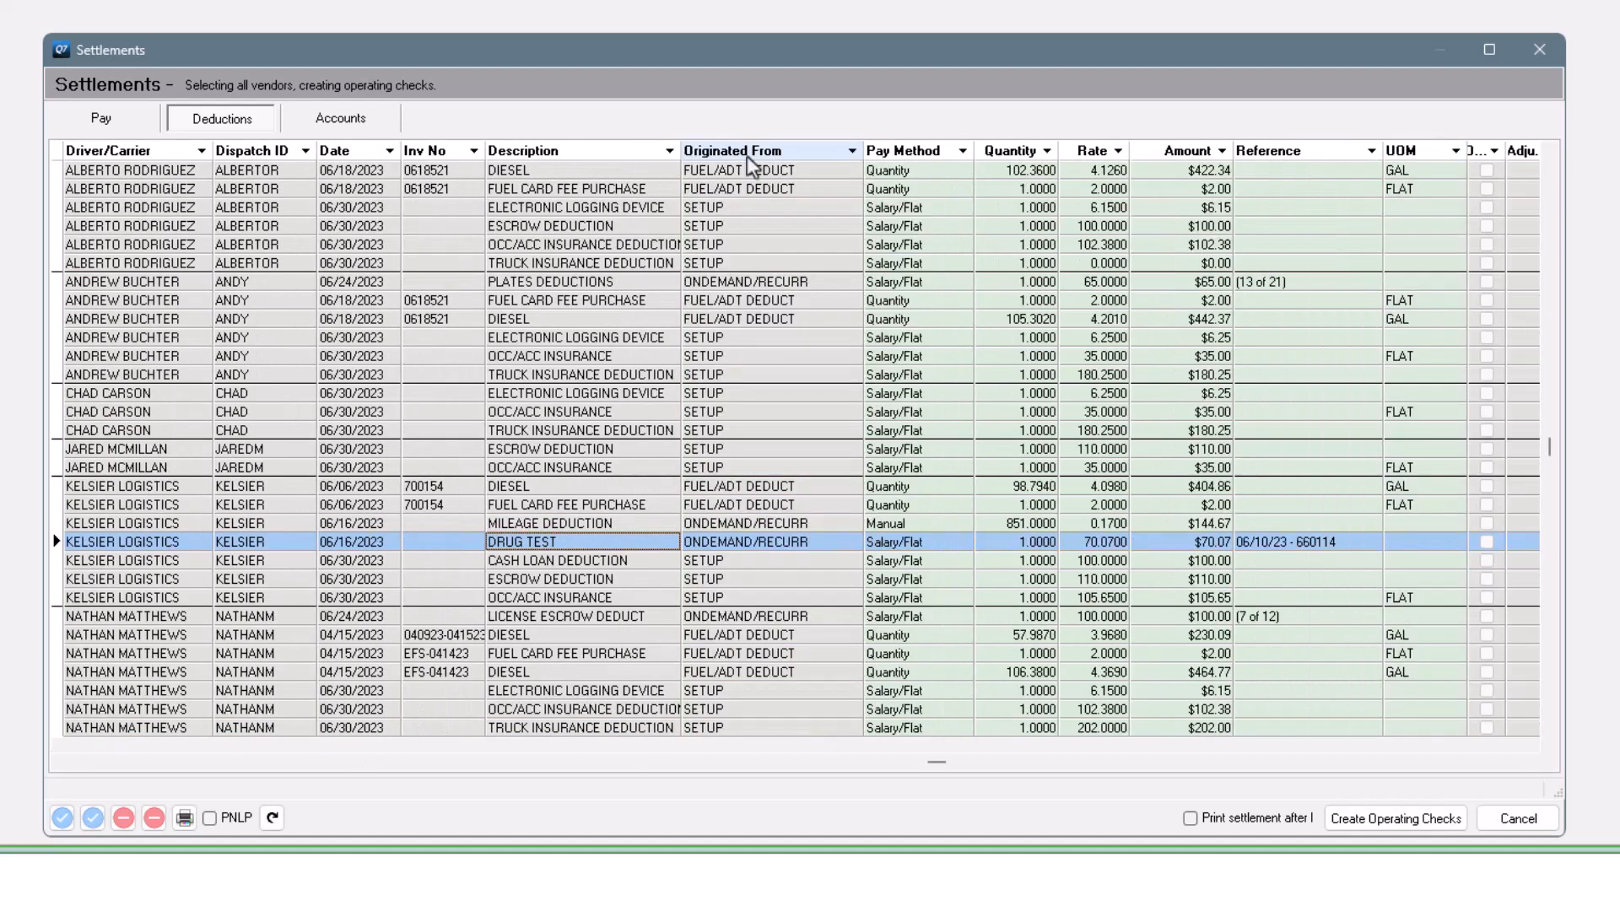
pyautogui.click(59, 762)
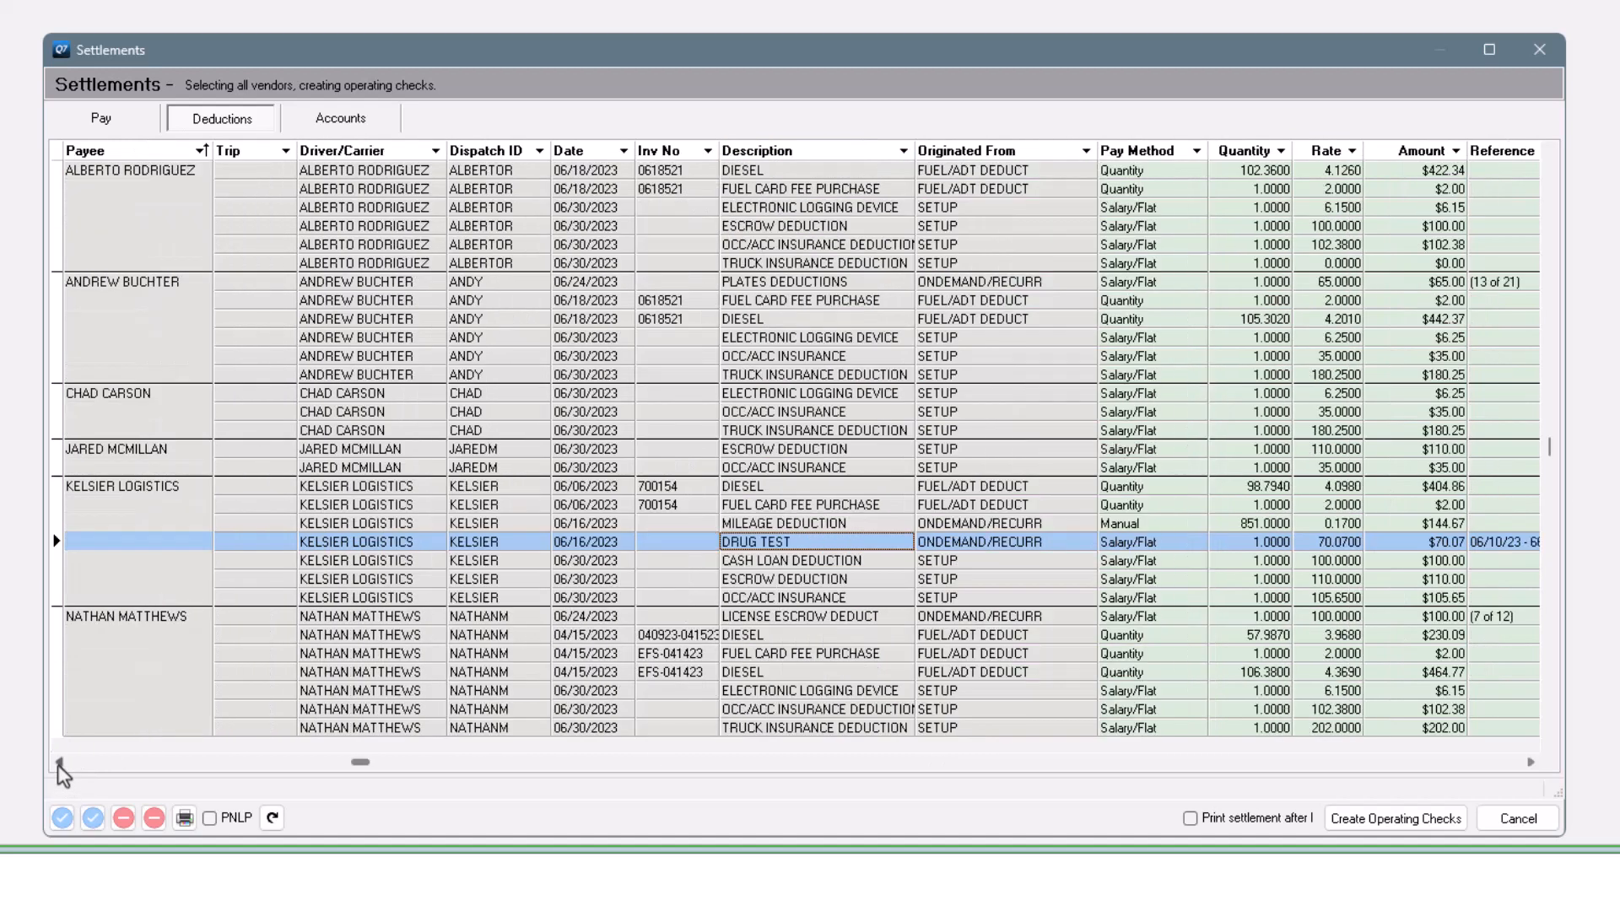
pyautogui.click(59, 761)
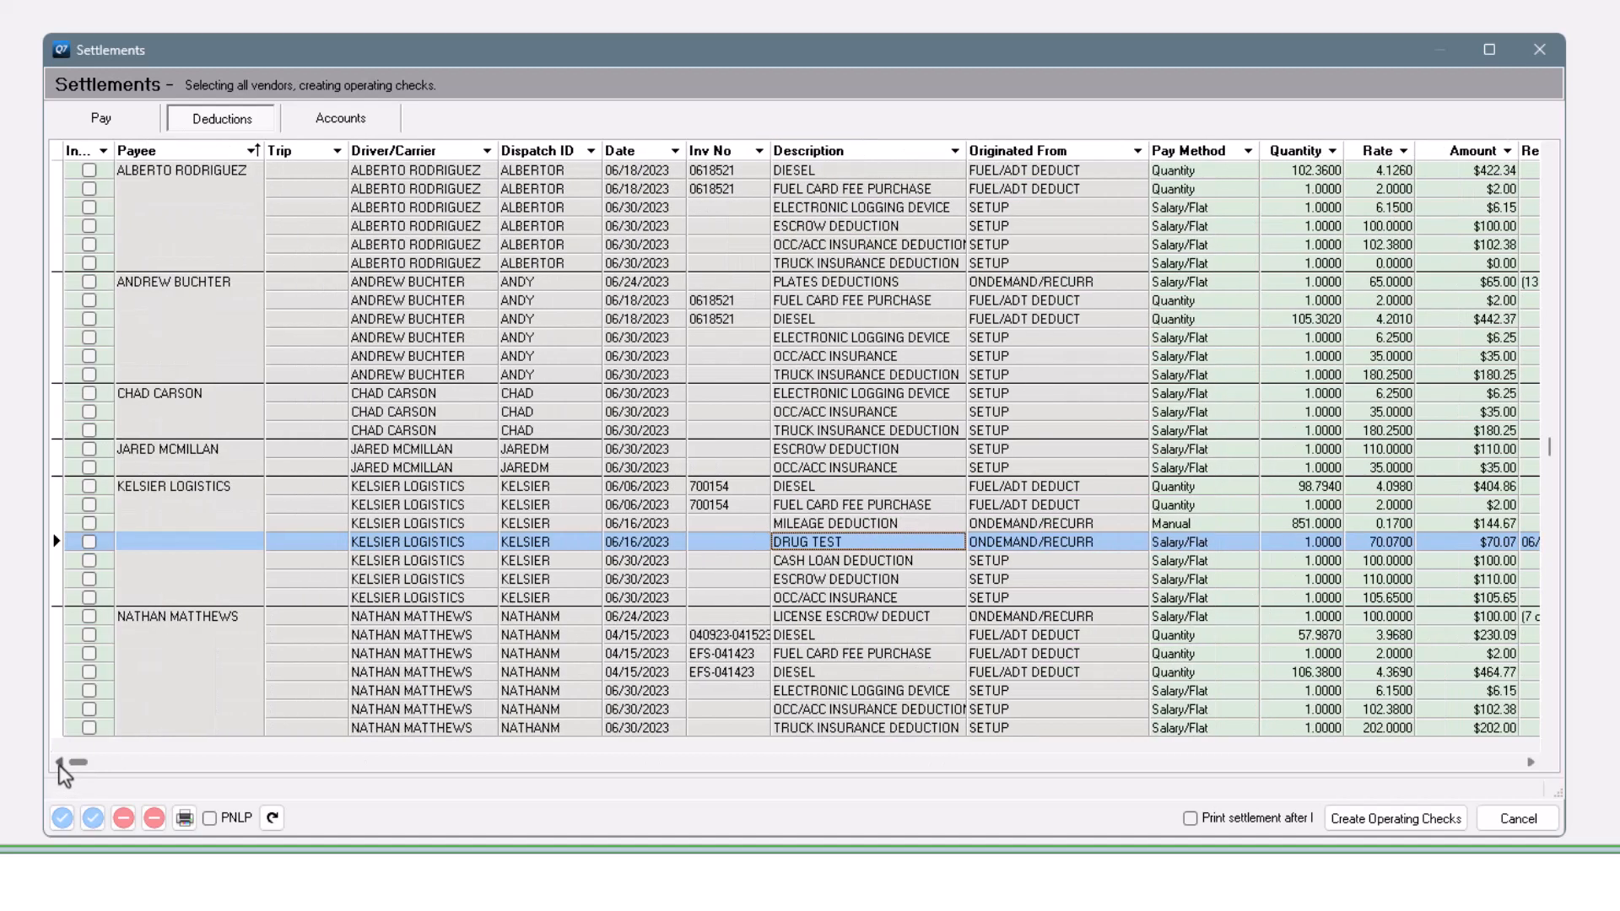
pyautogui.click(1055, 524)
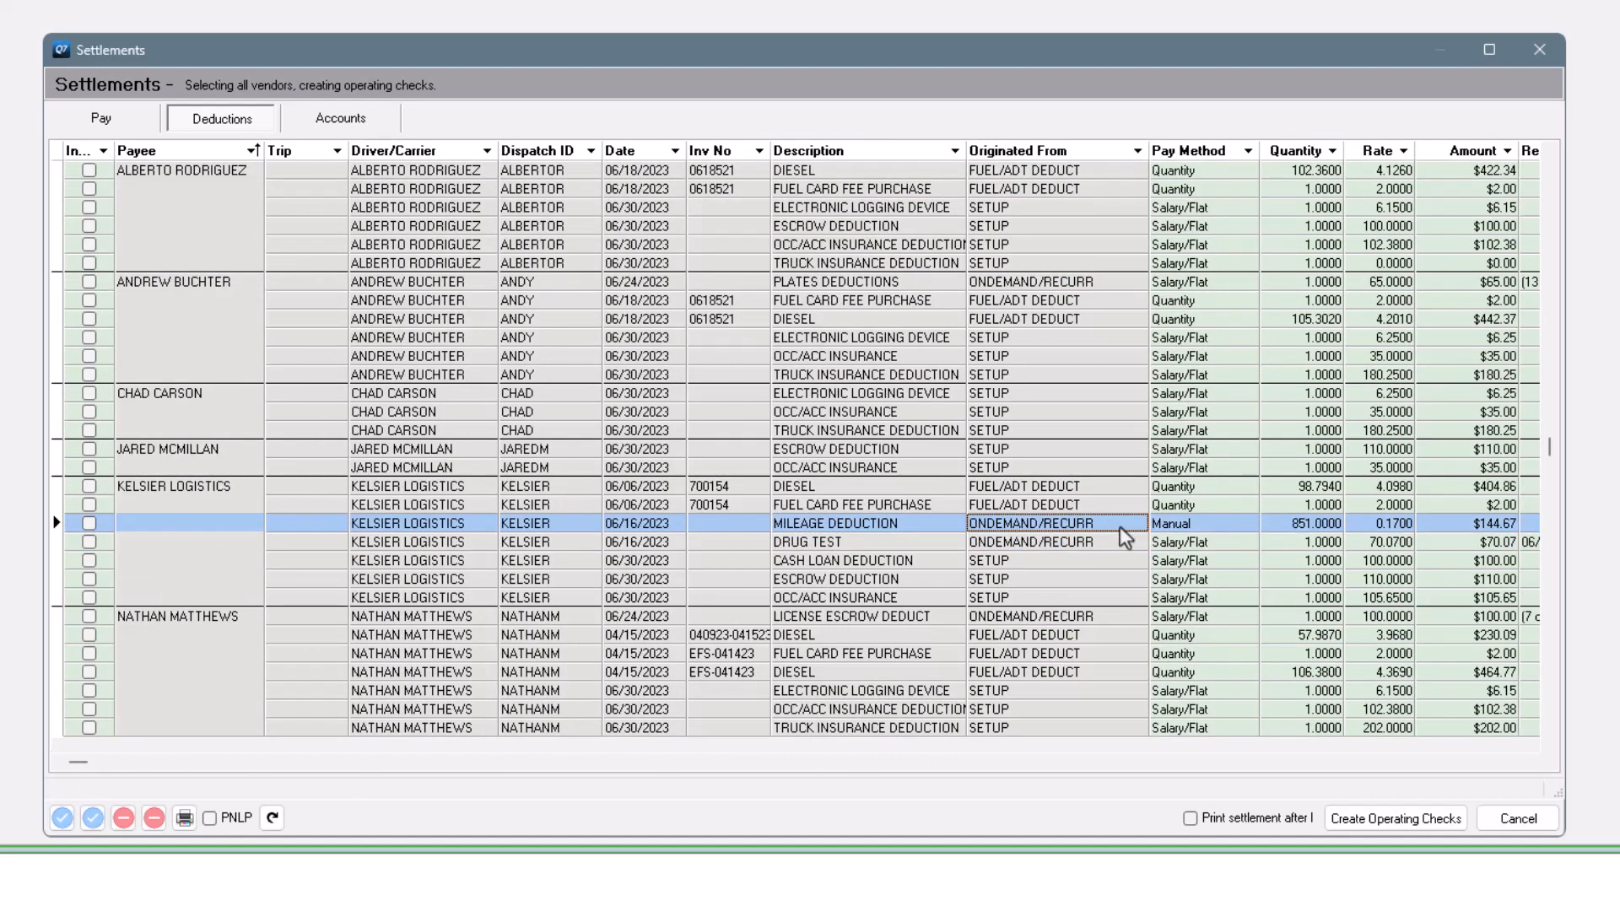